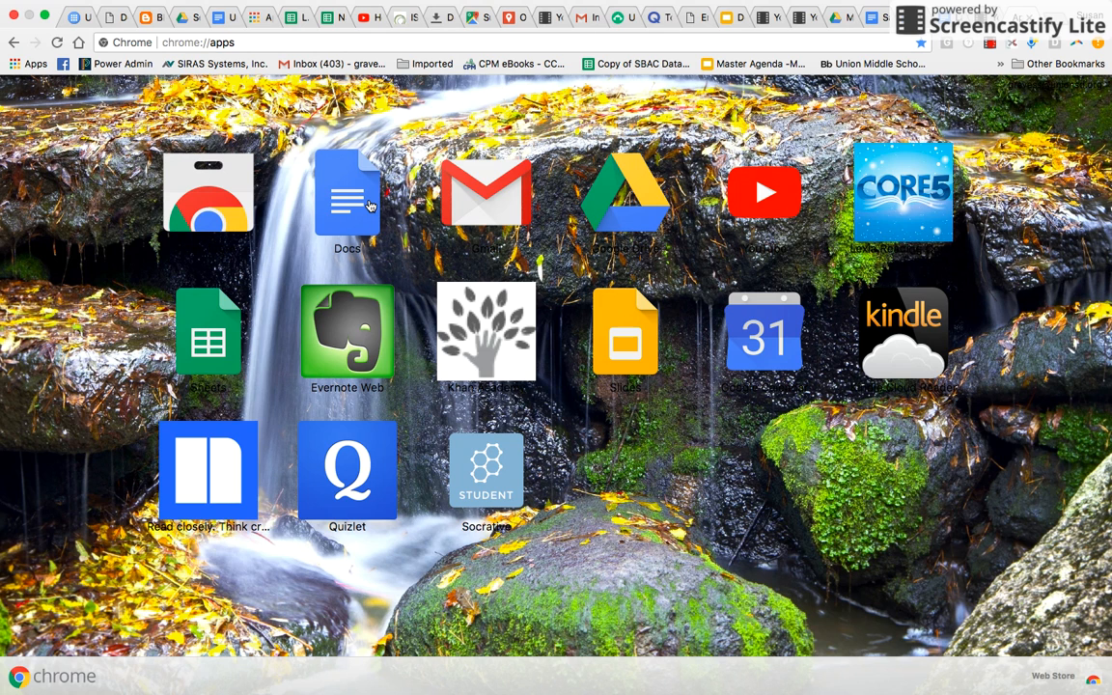
- Open Google Docs from the Chrome apps page and create a blank document
{"action": "left_click", "coordinate": [368, 205]}
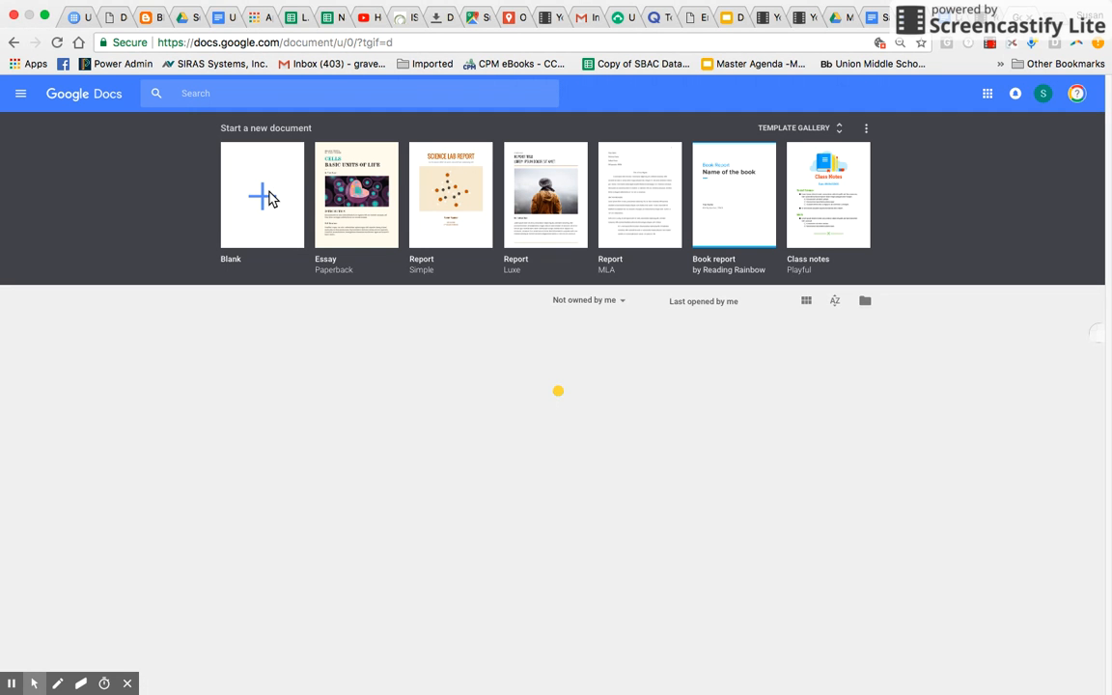
{"action": "left_click", "coordinate": [268, 199]}
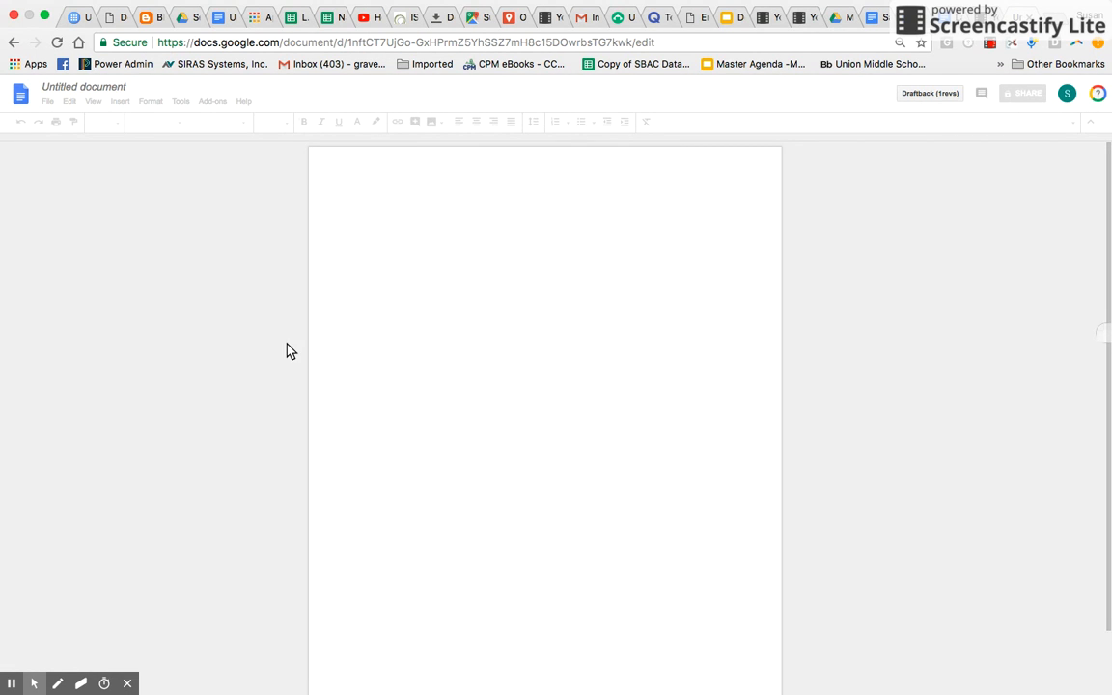
- Switch to Google Drive and create a new Google Docs document from there
{"action": "left_click", "coordinate": [20, 64]}
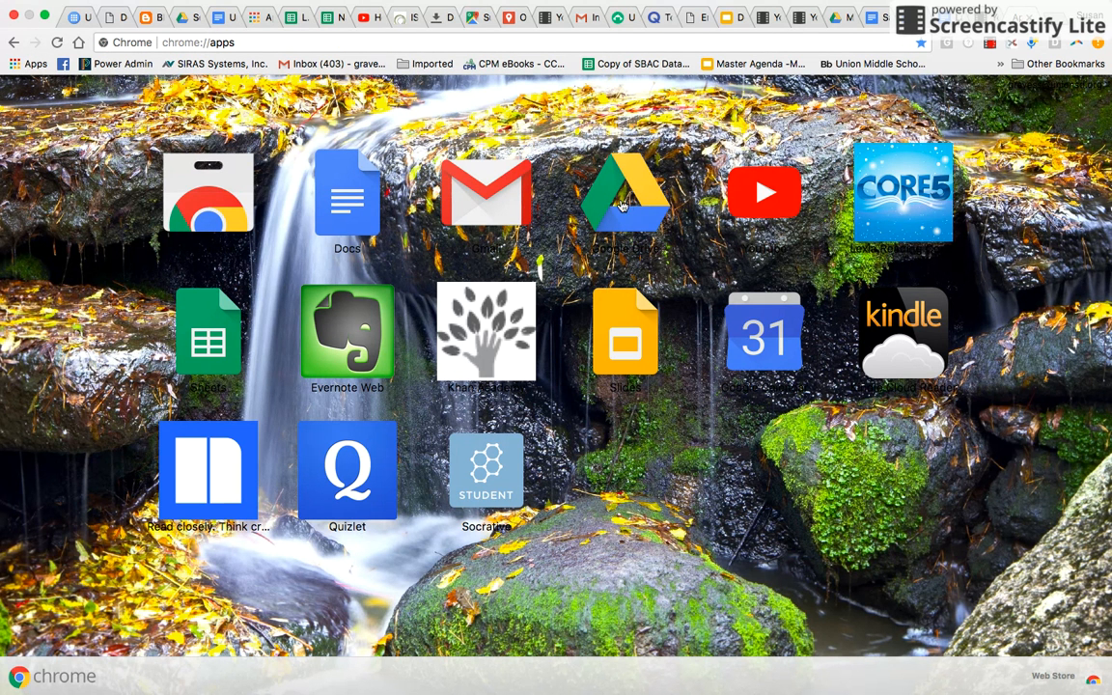
{"action": "left_click", "coordinate": [623, 203]}
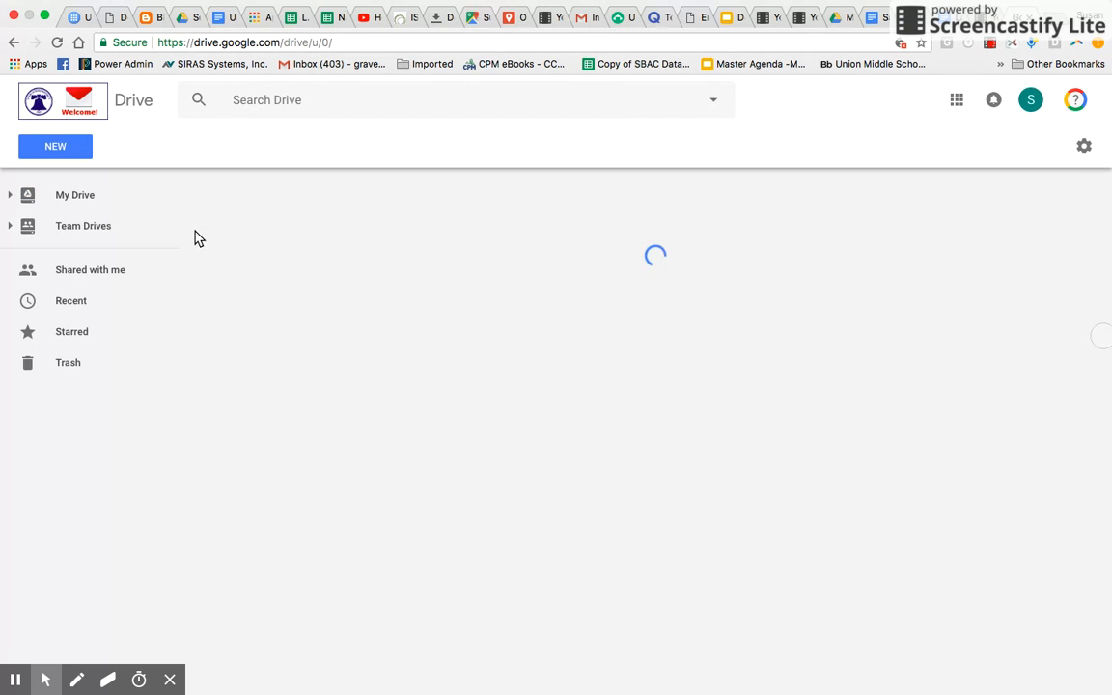
{"action": "left_click", "coordinate": [52, 151]}
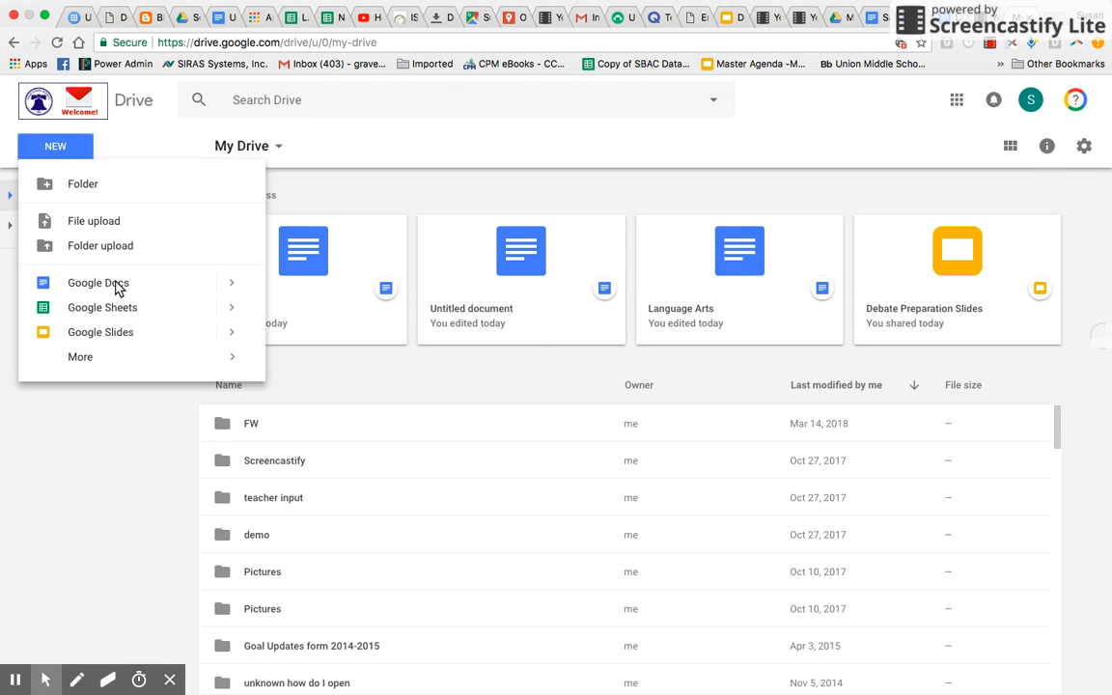
{"action": "left_click", "coordinate": [106, 284]}
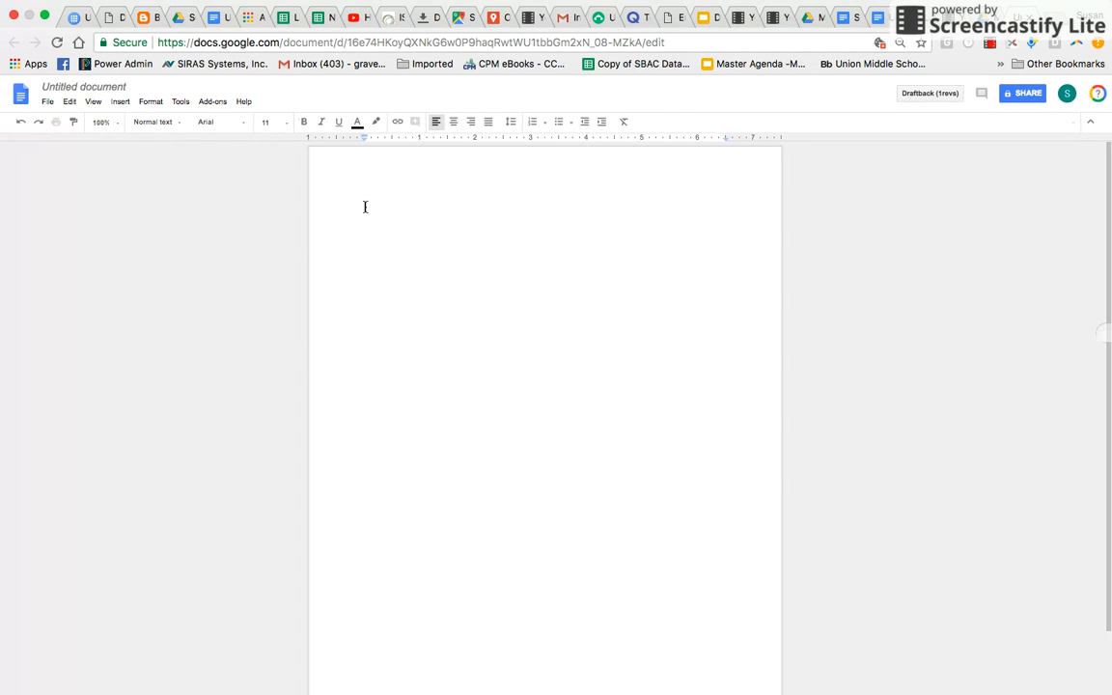
- Enter the title "Sneezing" on the document's first line and centre it
{"action": "type", "text": "Senn"}
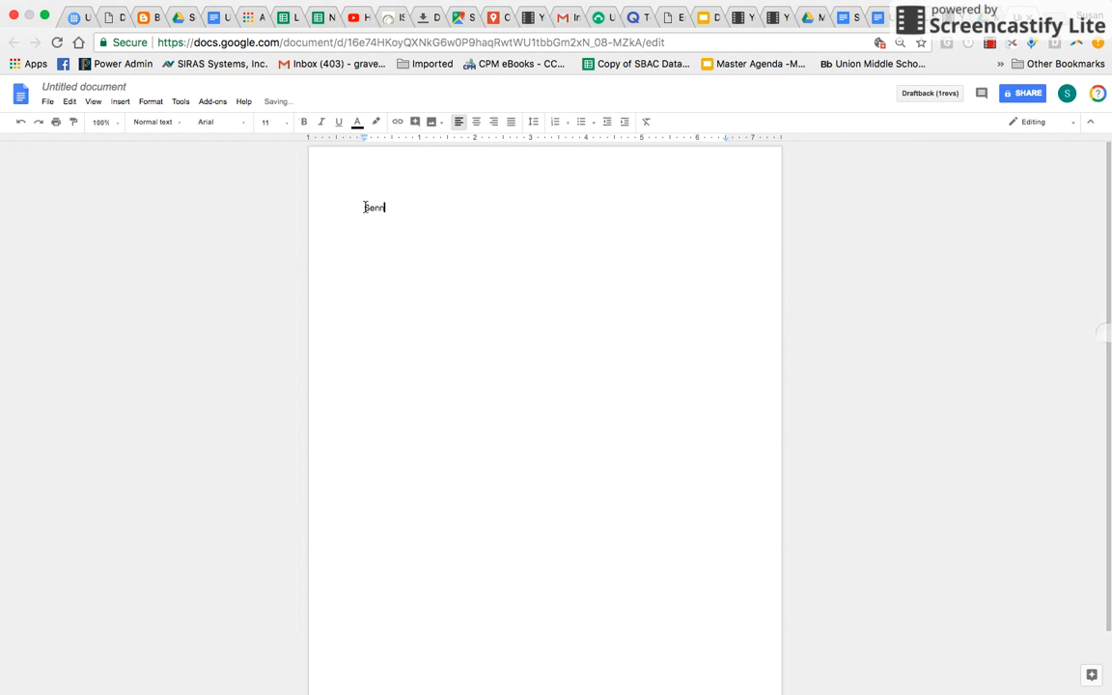
{"action": "key", "text": "BackSpace"}
{"action": "key", "text": "BackSpace"}
{"action": "key", "text": "BackSpace"}
{"action": "type", "text": "e"}
{"action": "type", "text": "eezi"}
{"action": "type", "text": "ng"}
{"action": "left_click", "coordinate": [477, 123]}
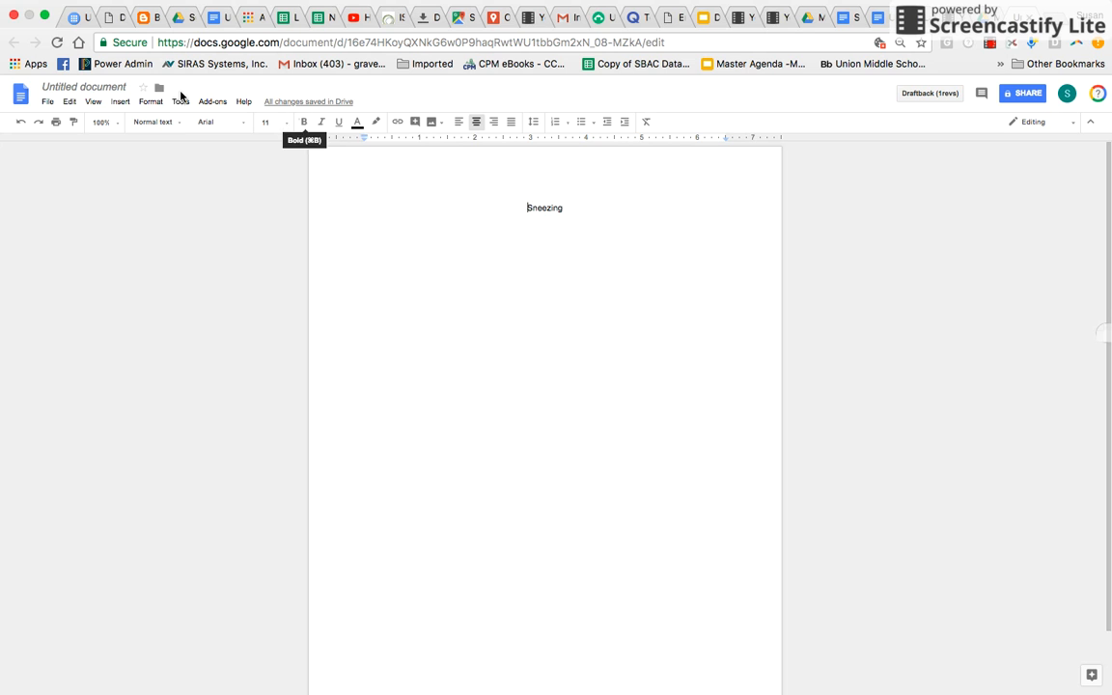
- Name the untitled document file "Sneezing" to match its title line
{"action": "left_click_drag", "start_coordinate": [524, 209], "coordinate": [568, 208]}
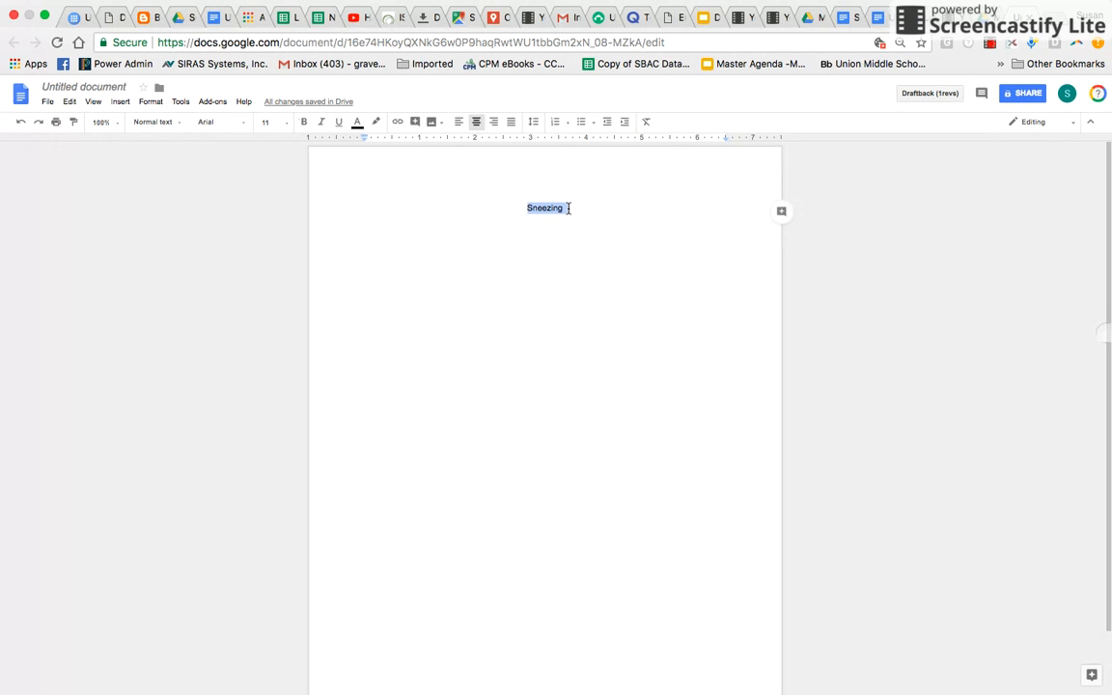
{"action": "left_click", "coordinate": [568, 208]}
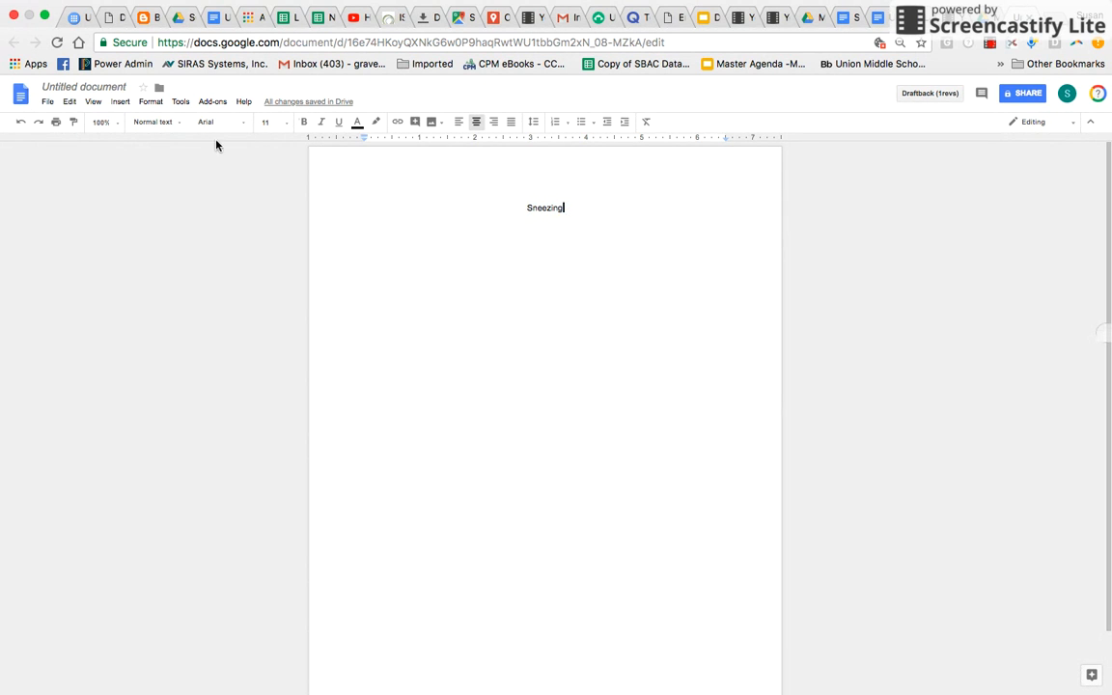
{"action": "left_click", "coordinate": [126, 86]}
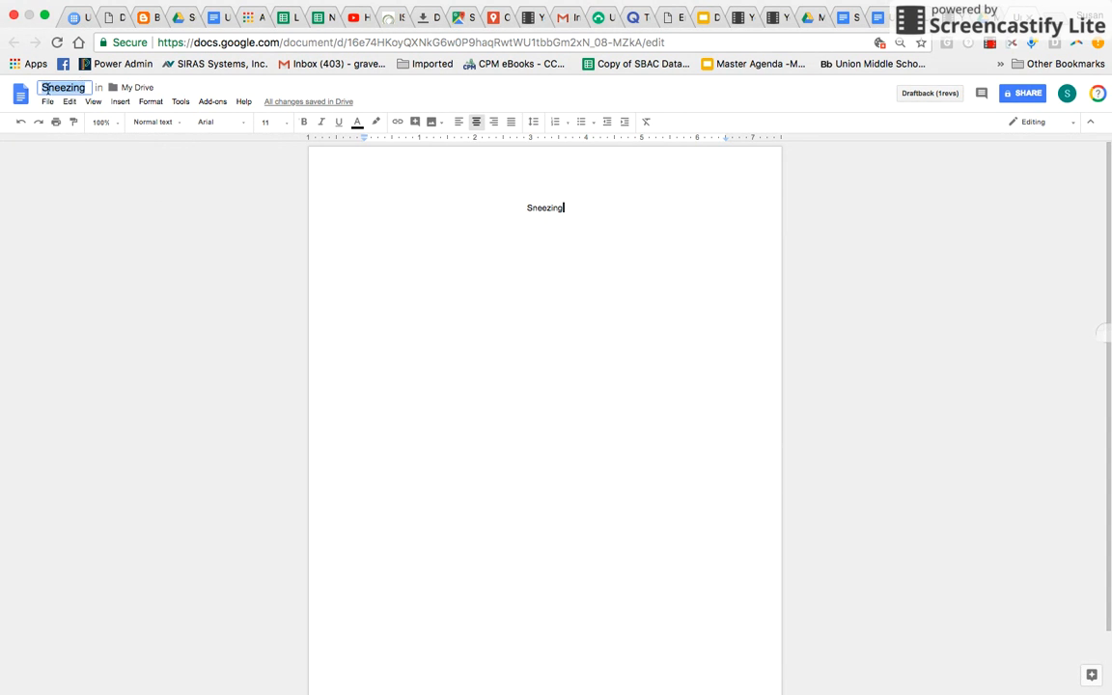
{"action": "left_click", "coordinate": [381, 329]}
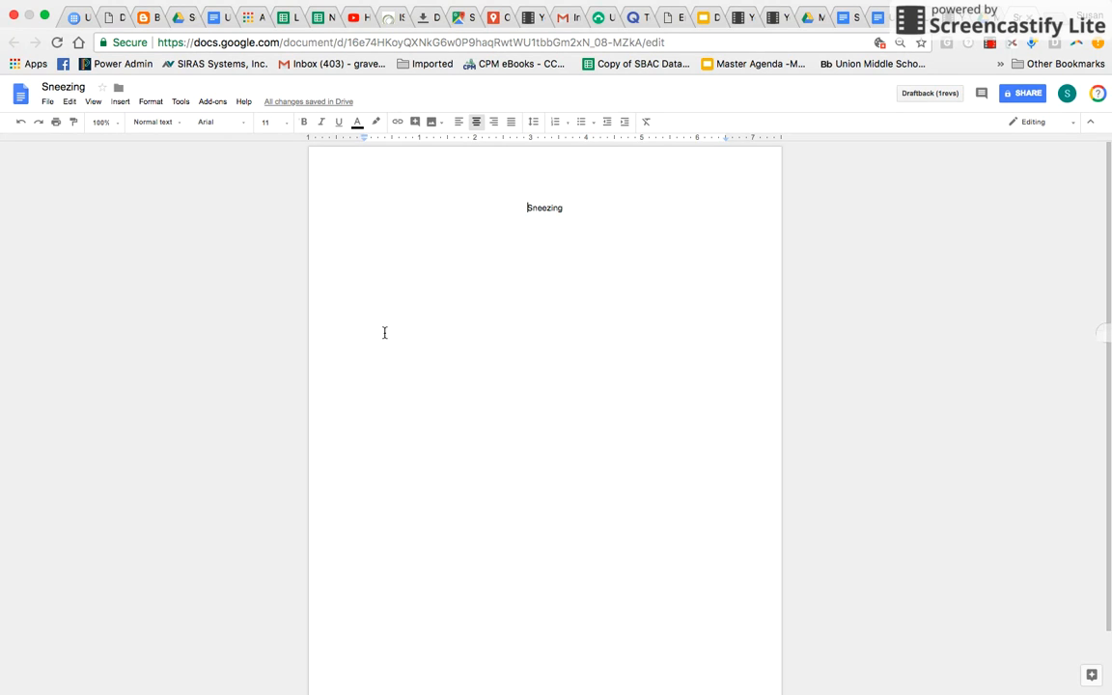
- Turn on link sharing so anyone at Union School District with the link can view, and save the sharing settings
{"action": "left_click", "coordinate": [1019, 93]}
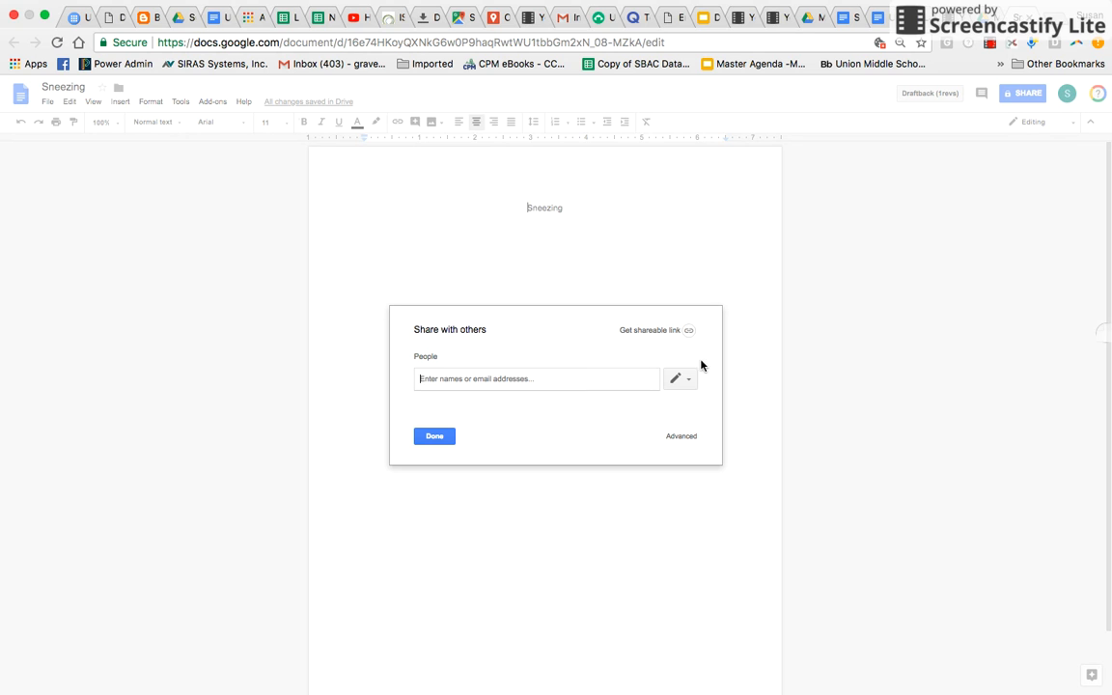
{"action": "left_click", "coordinate": [688, 331]}
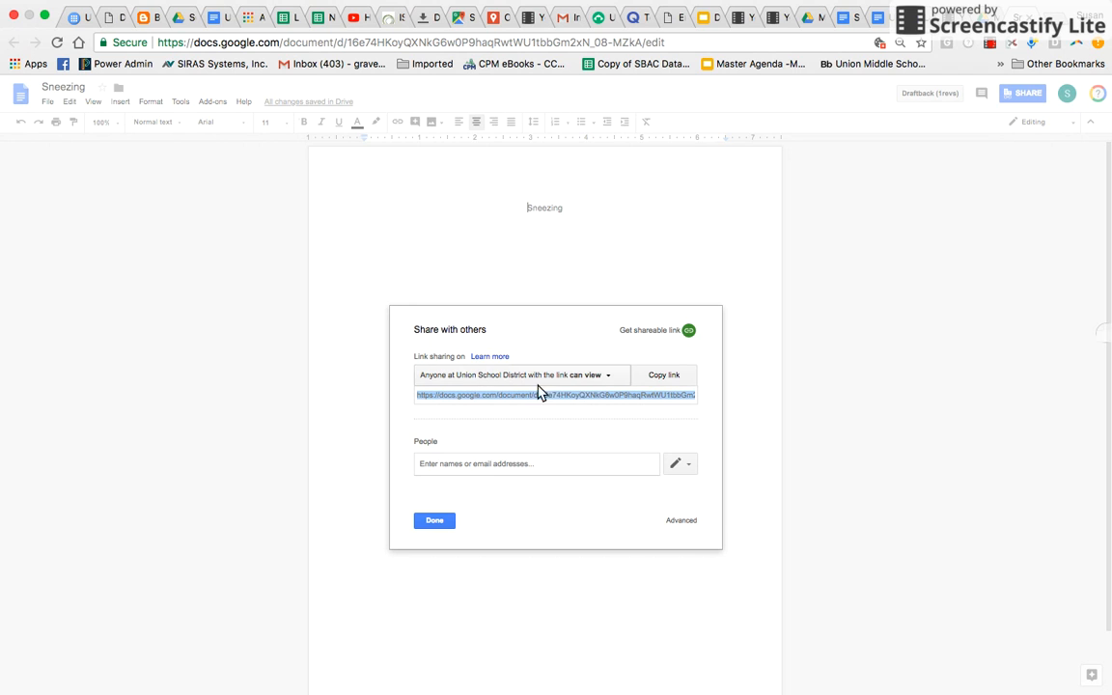
{"action": "left_click", "coordinate": [608, 376]}
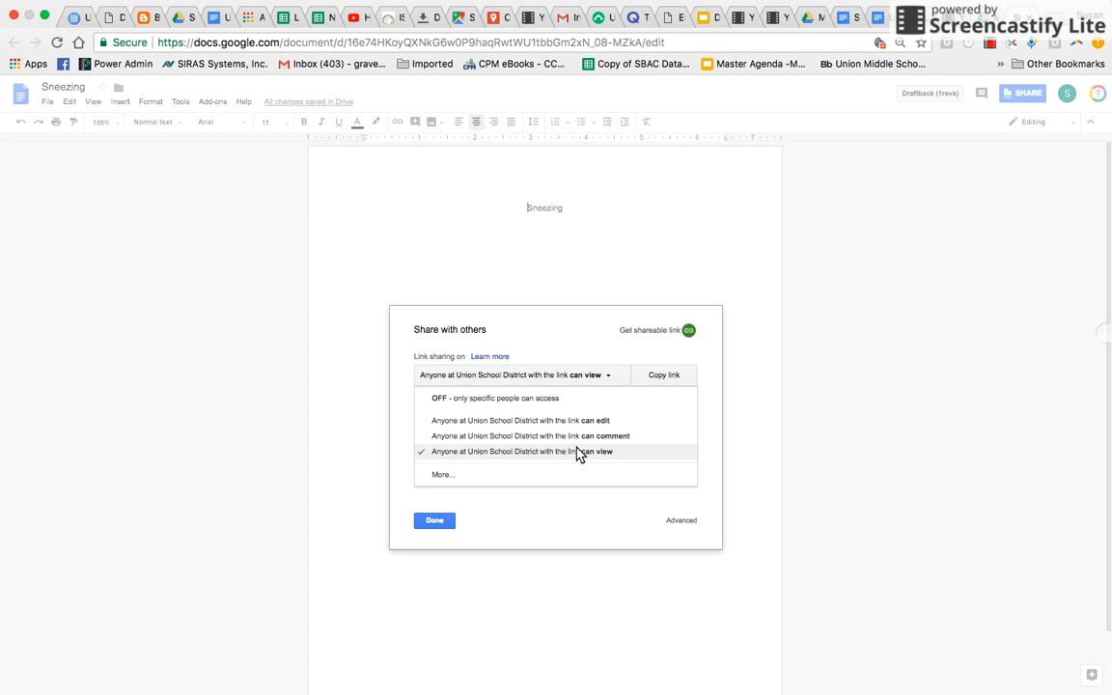
{"action": "left_click", "coordinate": [441, 476]}
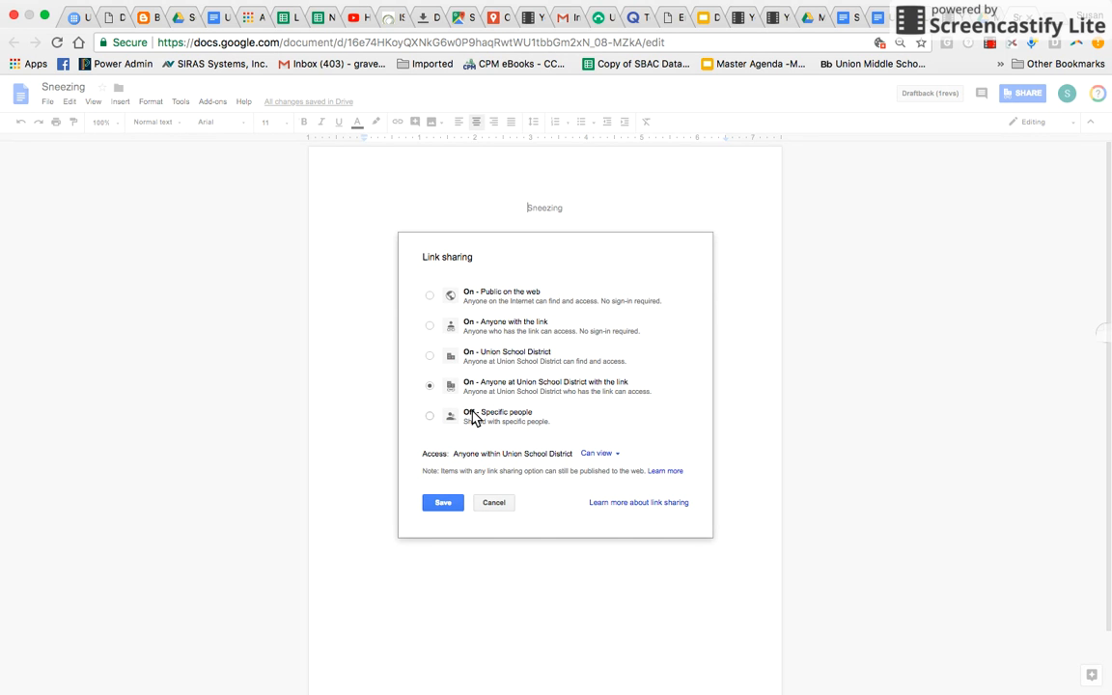
{"action": "left_click", "coordinate": [596, 454]}
{"action": "left_click", "coordinate": [596, 452]}
{"action": "left_click", "coordinate": [445, 503]}
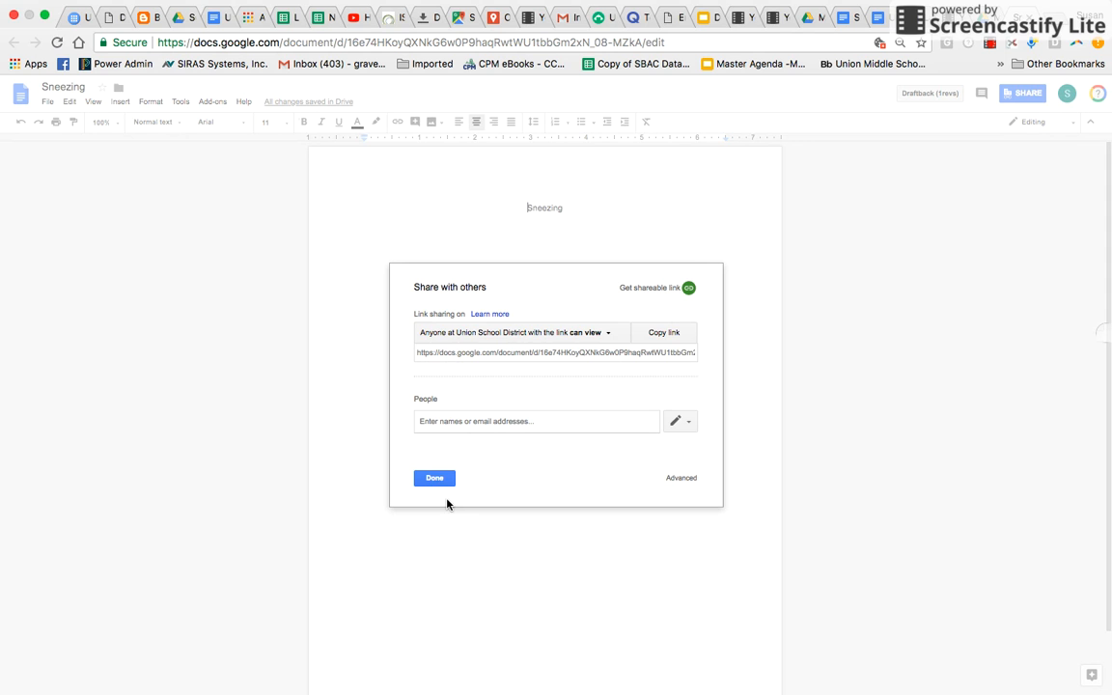
{"action": "left_click", "coordinate": [433, 479]}
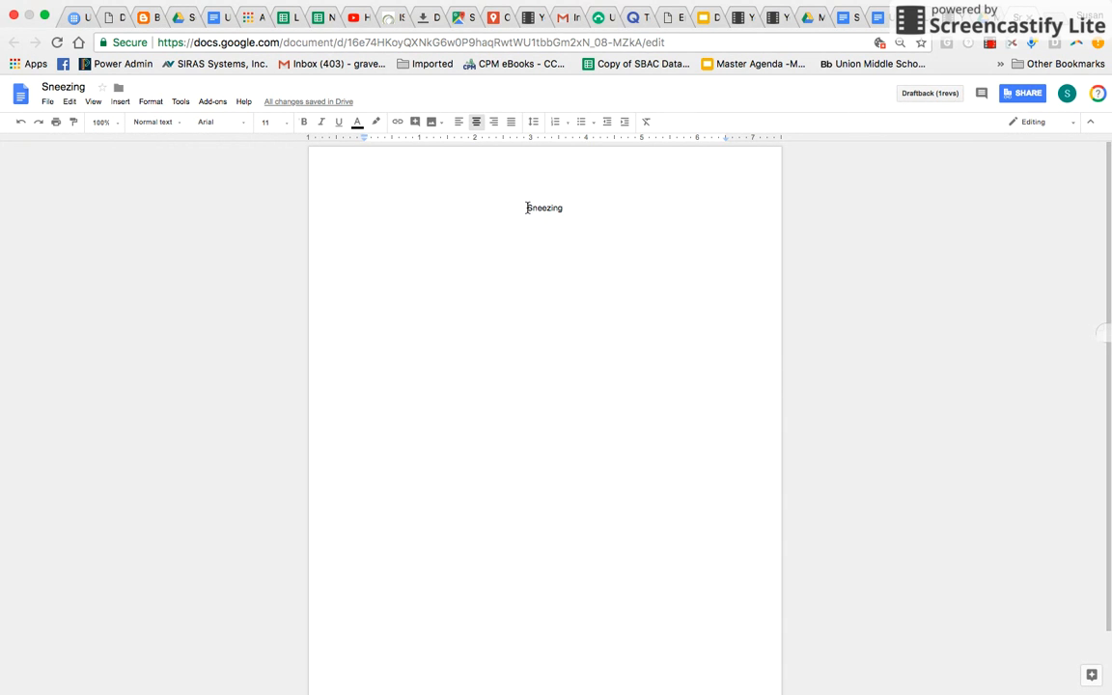
- Add a left-aligned line below the title reading "Have you ever wondered why we snnneese?"
{"action": "left_click", "coordinate": [567, 207]}
{"action": "key", "text": "Return"}
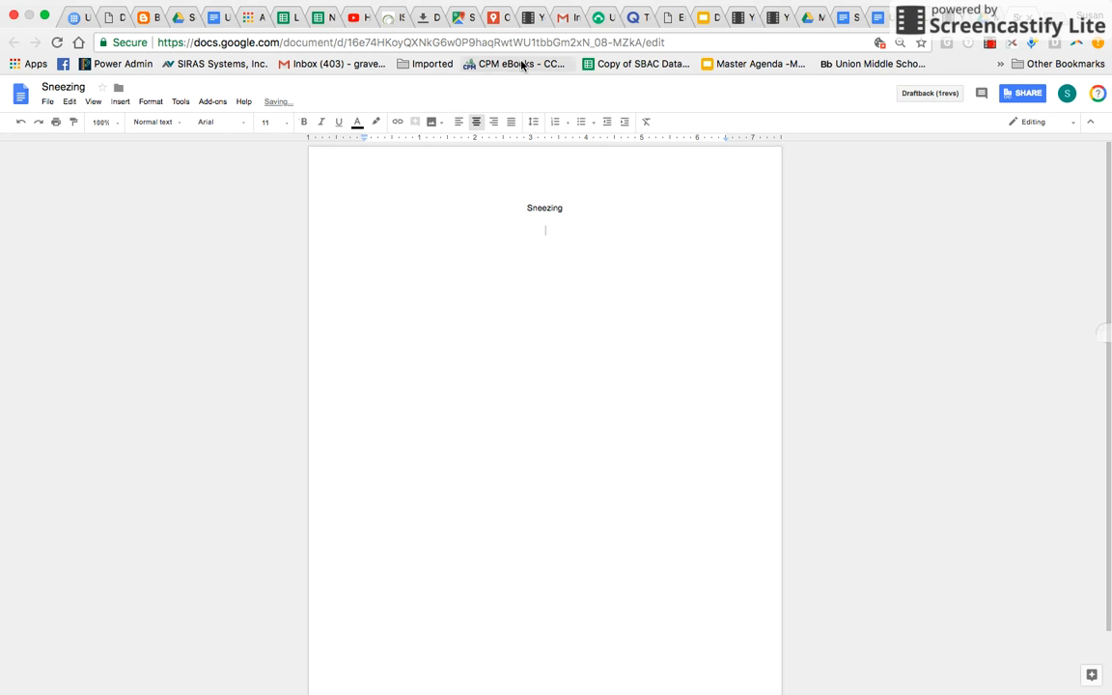
{"action": "left_click", "coordinate": [457, 121]}
{"action": "type", "text": "H"}
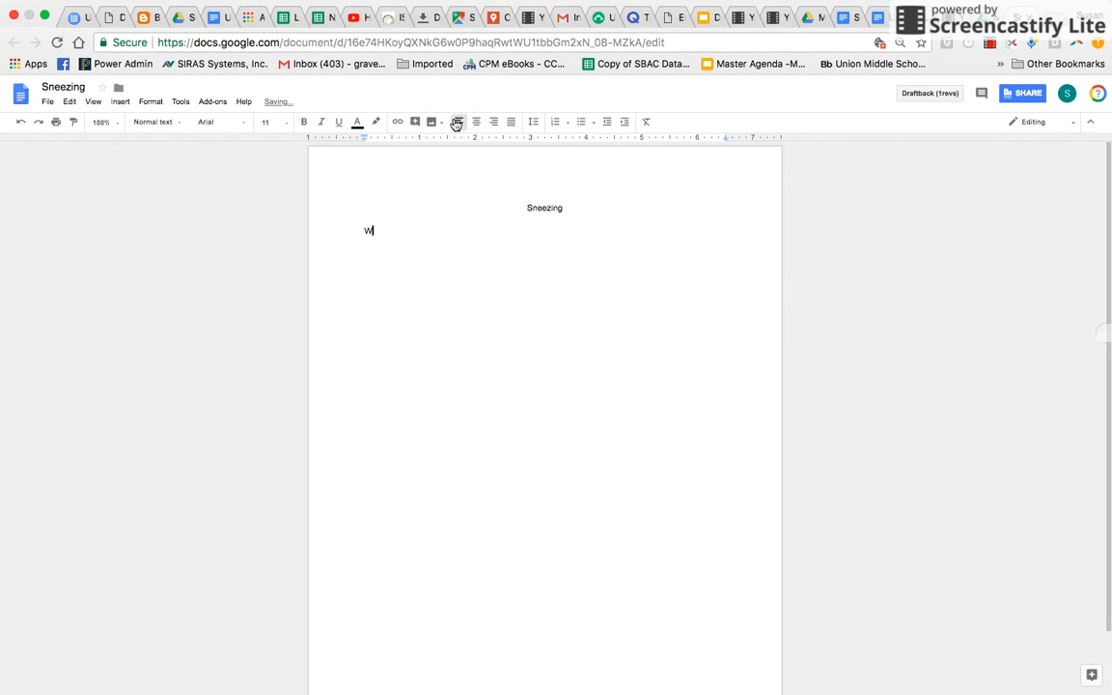
{"action": "type", "text": "ave you ever wondered why we snnneese"}
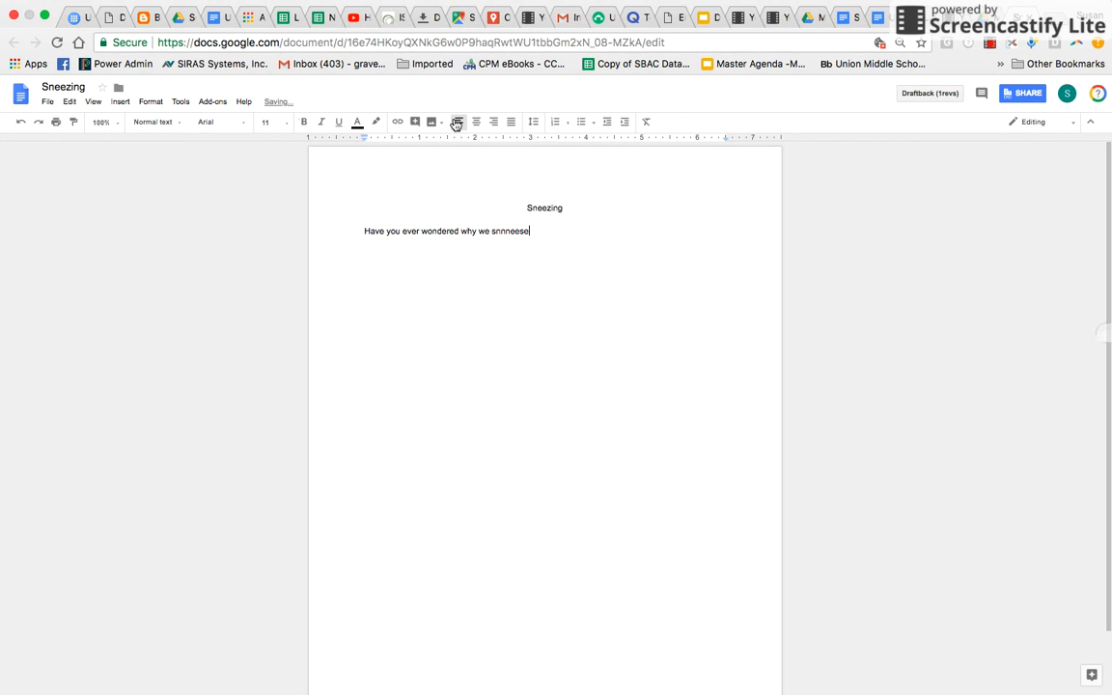
{"action": "type", "text": "?"}
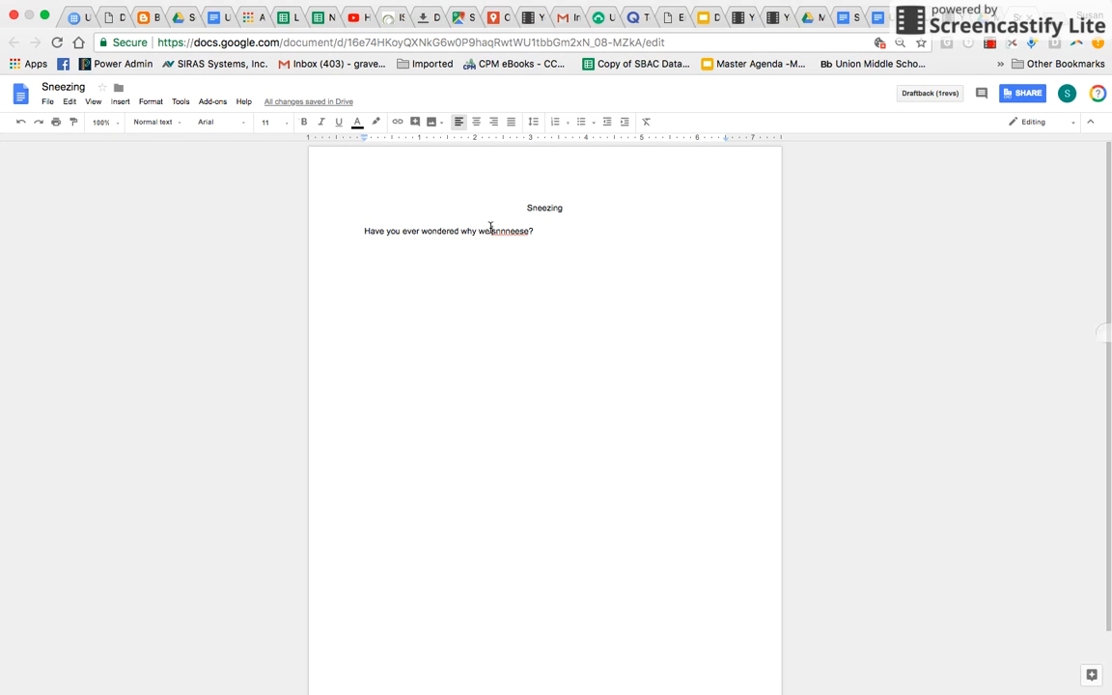
- Attach the comment "Spelling" to the misspelled word "snnneese?" in the body line
{"action": "left_click_drag", "start_coordinate": [491, 231], "coordinate": [538, 232]}
{"action": "left_click", "coordinate": [781, 233]}
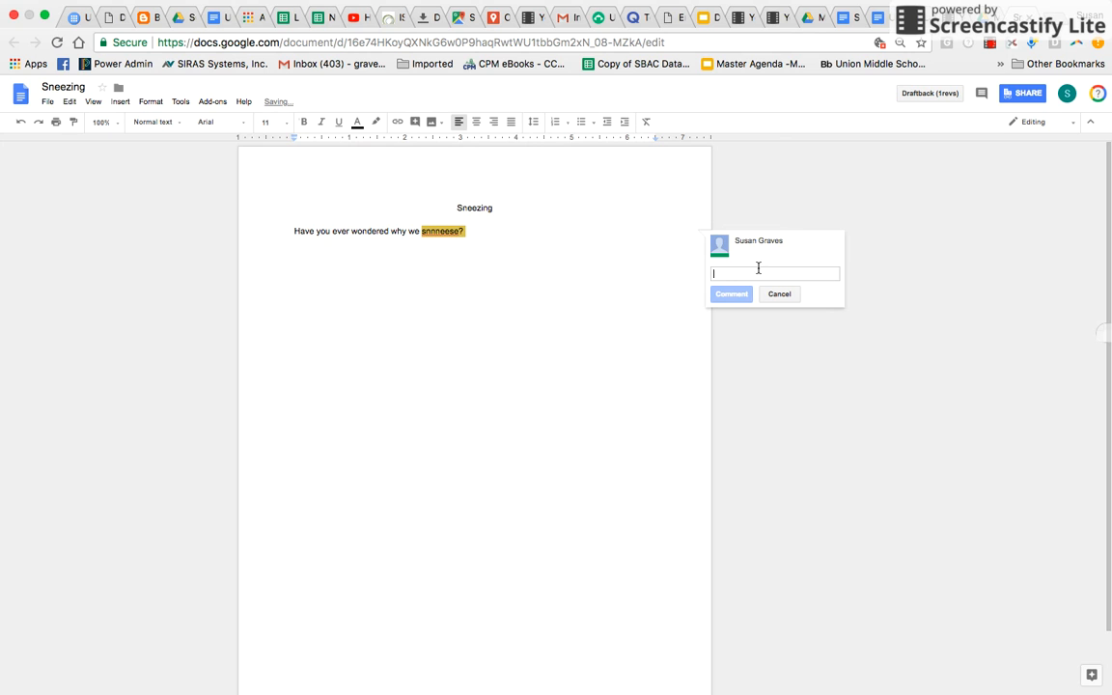
{"action": "type", "text": "Spelling"}
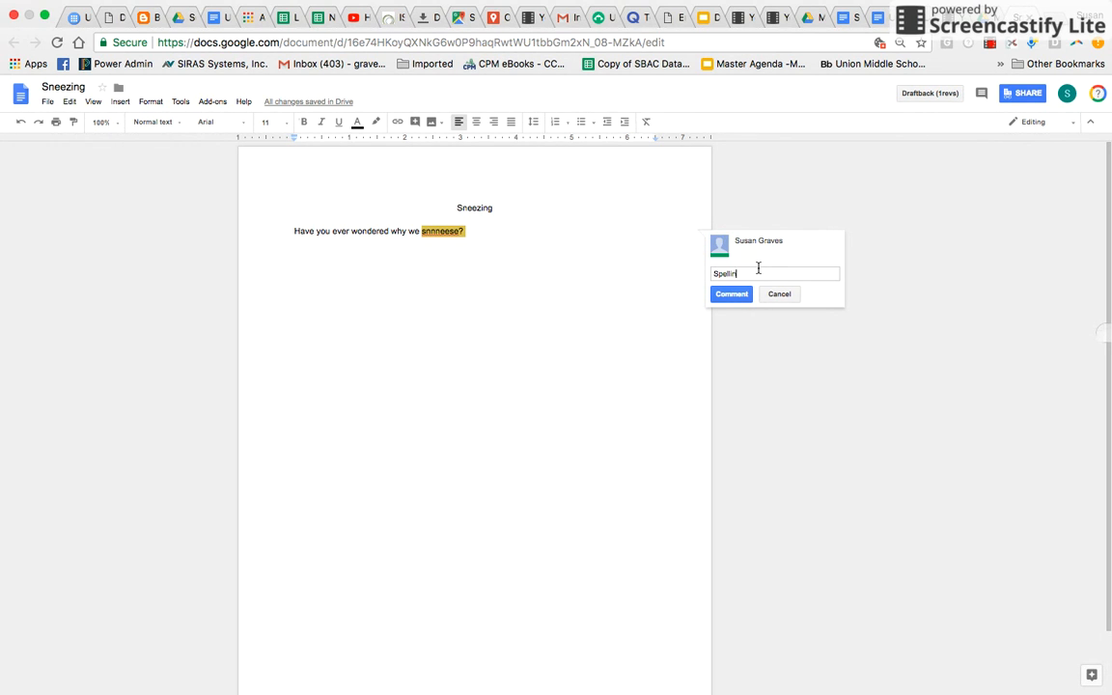
{"action": "left_click", "coordinate": [734, 295]}
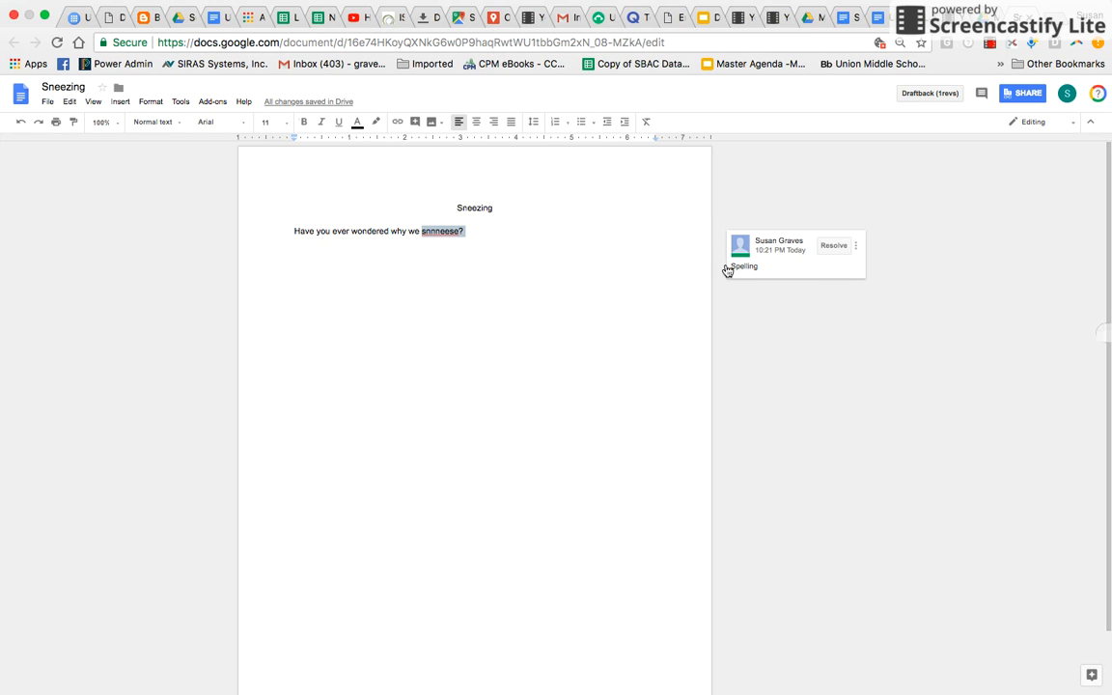
- Correct the commented word to "sneeze" and resolve the "Spelling" comment
{"action": "left_click", "coordinate": [430, 231]}
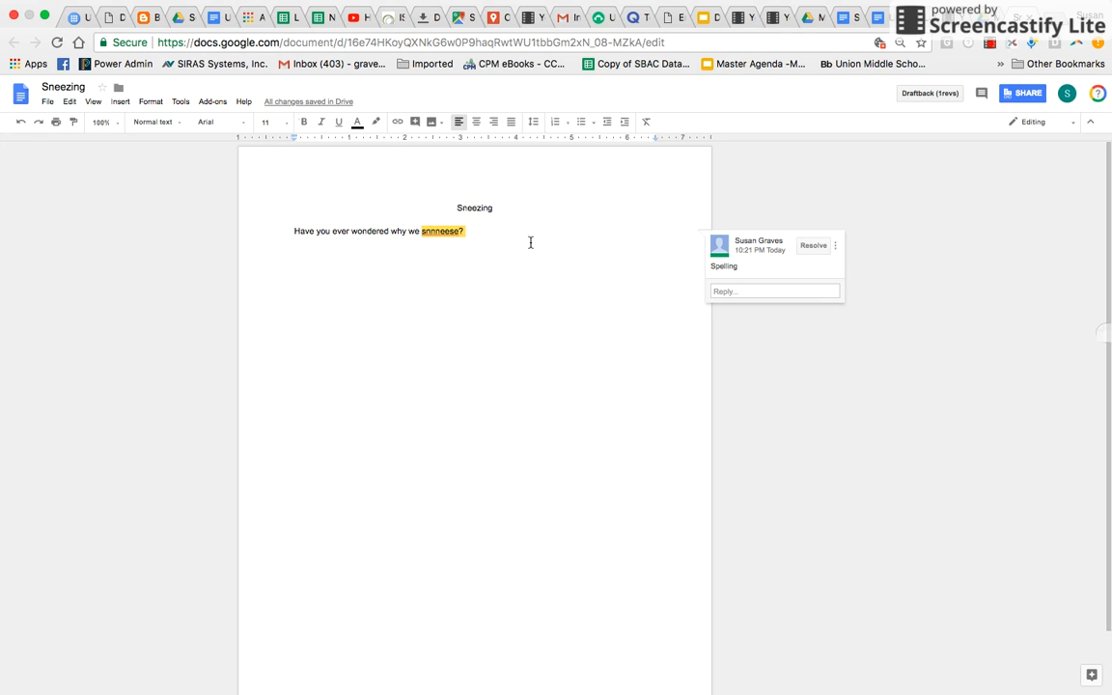
{"action": "key", "text": "shift+Right"}
{"action": "key", "text": "shift+Right"}
{"action": "key", "text": "shift+Right"}
{"action": "key", "text": "shift+Right"}
{"action": "key", "text": "shift+Right"}
{"action": "key", "text": "shift+Right"}
{"action": "key", "text": "shift+Right"}
{"action": "key", "text": "BackSpace"}
{"action": "key", "text": "BackSpace"}
{"action": "key", "text": "BackSpace"}
{"action": "key", "text": "BackSpace"}
{"action": "key", "text": "BackSpace"}
{"action": "key", "text": "BackSpace"}
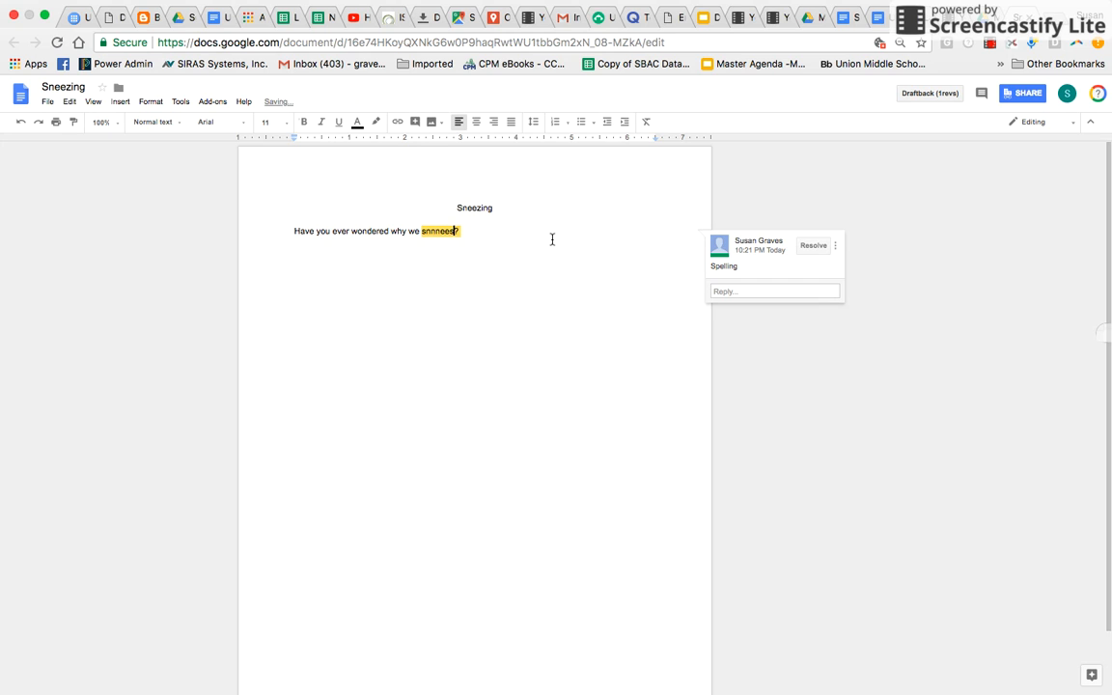
{"action": "type", "text": "eeze"}
{"action": "left_click", "coordinate": [810, 248]}
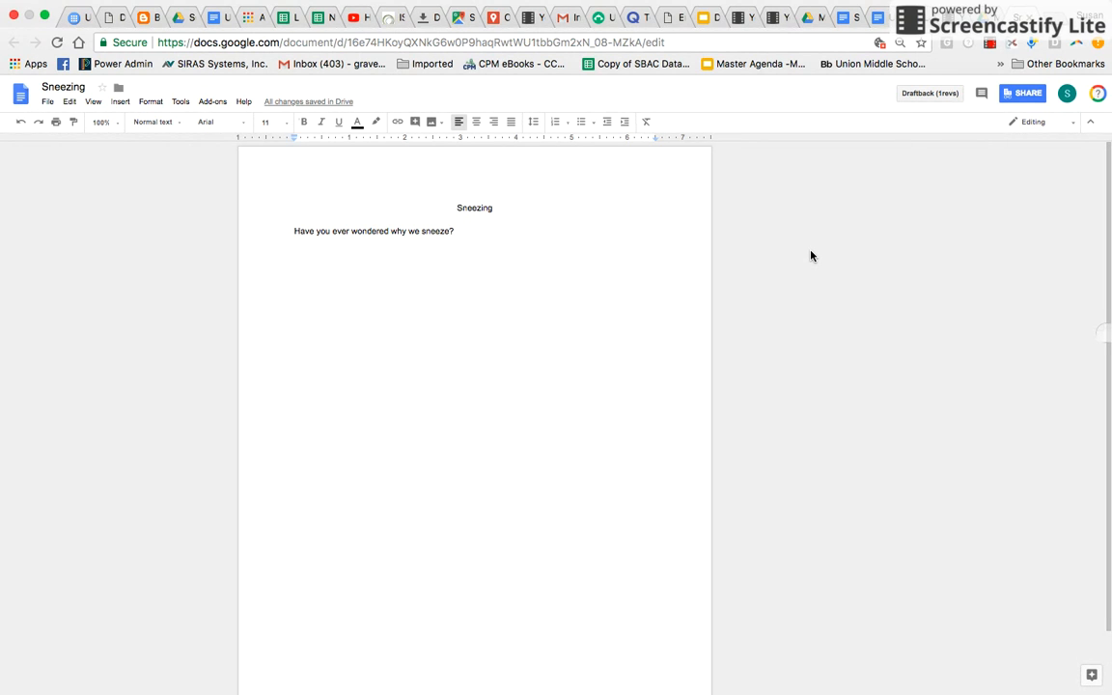
- Re-open the resolved "Spelling" comment from the comment history and reply "Please do not resolve my comments until you have fixed the problem."
{"action": "left_click", "coordinate": [980, 94]}
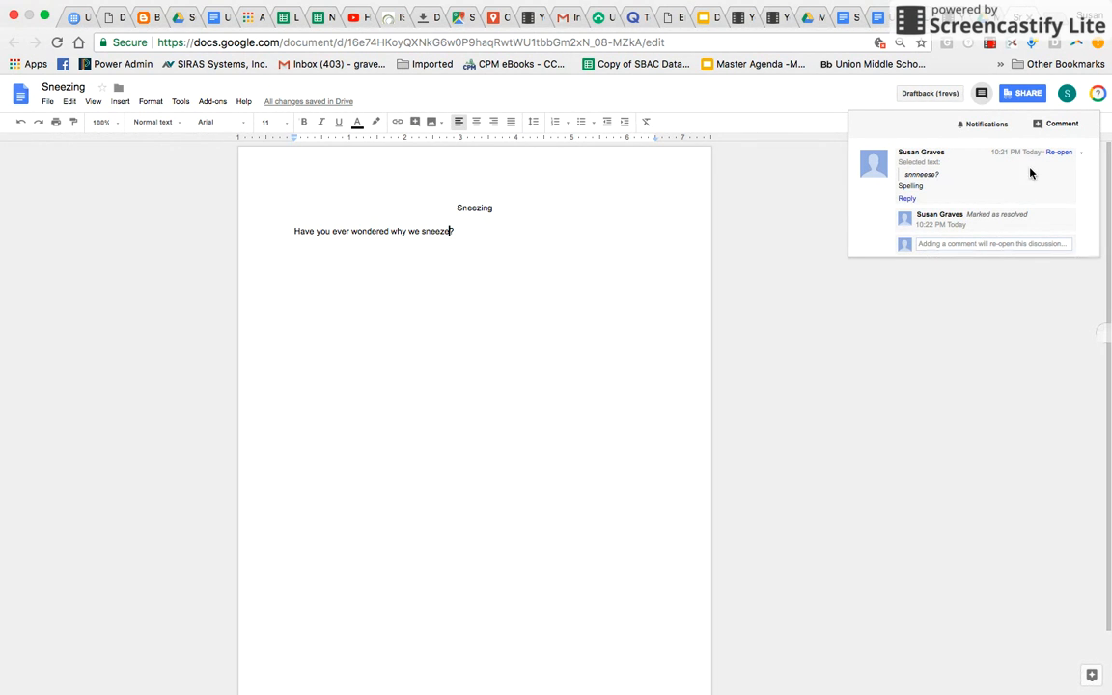
{"action": "left_click", "coordinate": [1056, 153]}
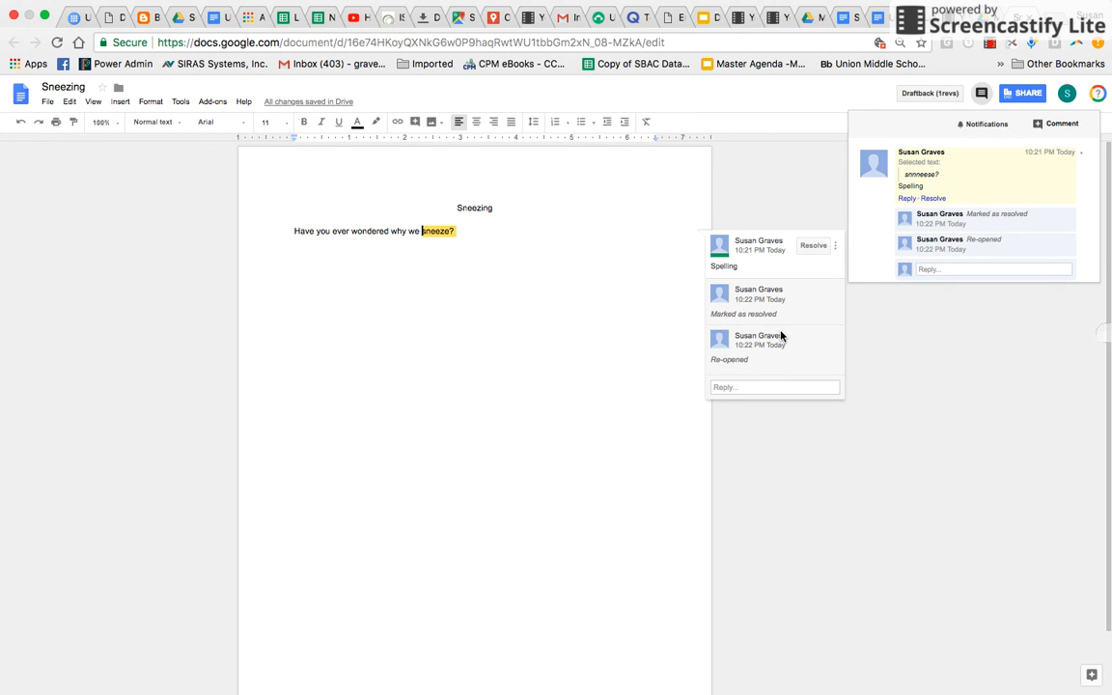
{"action": "left_click", "coordinate": [744, 386]}
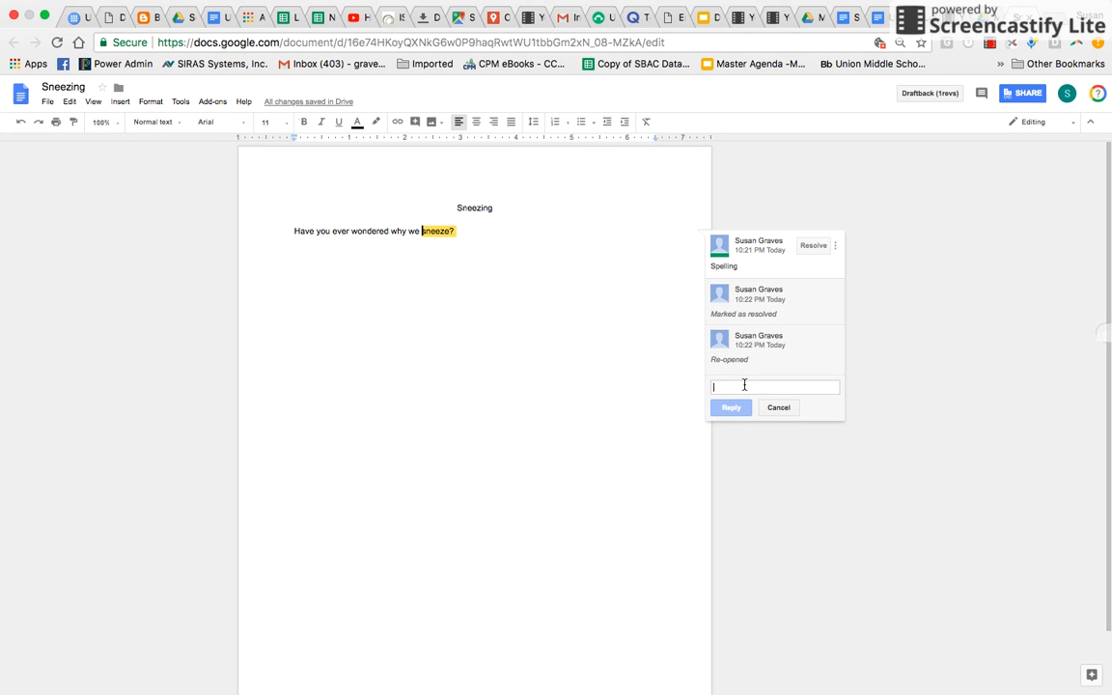
{"action": "type", "text": "Please do not resolve my comments until "}
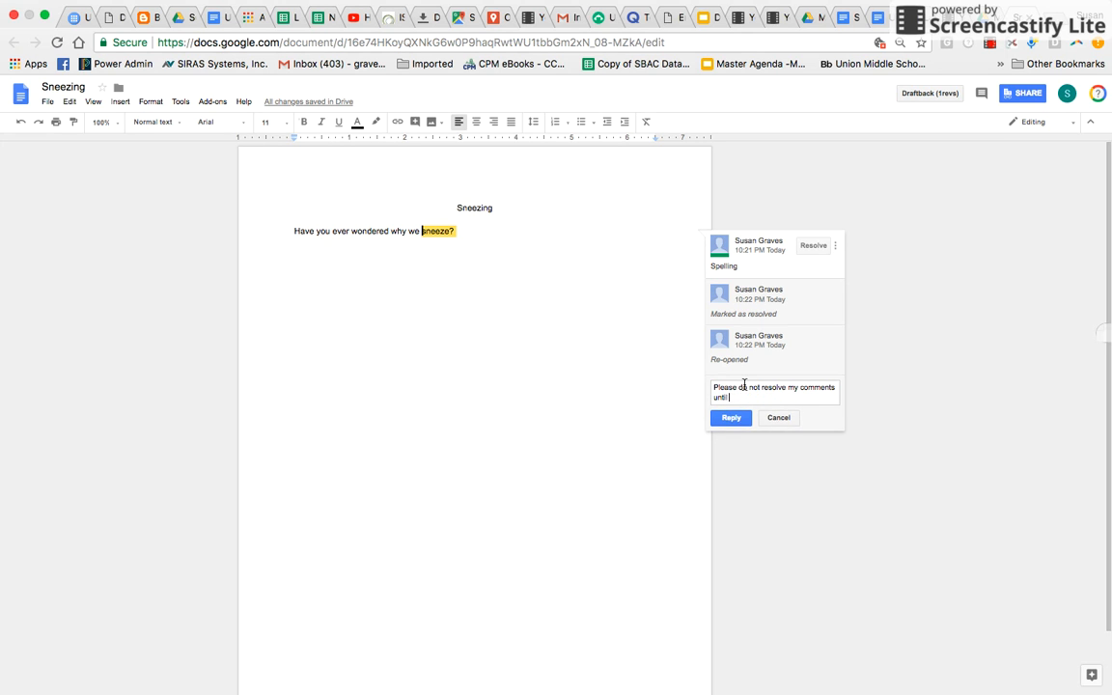
{"action": "type", "text": "you have fixe"}
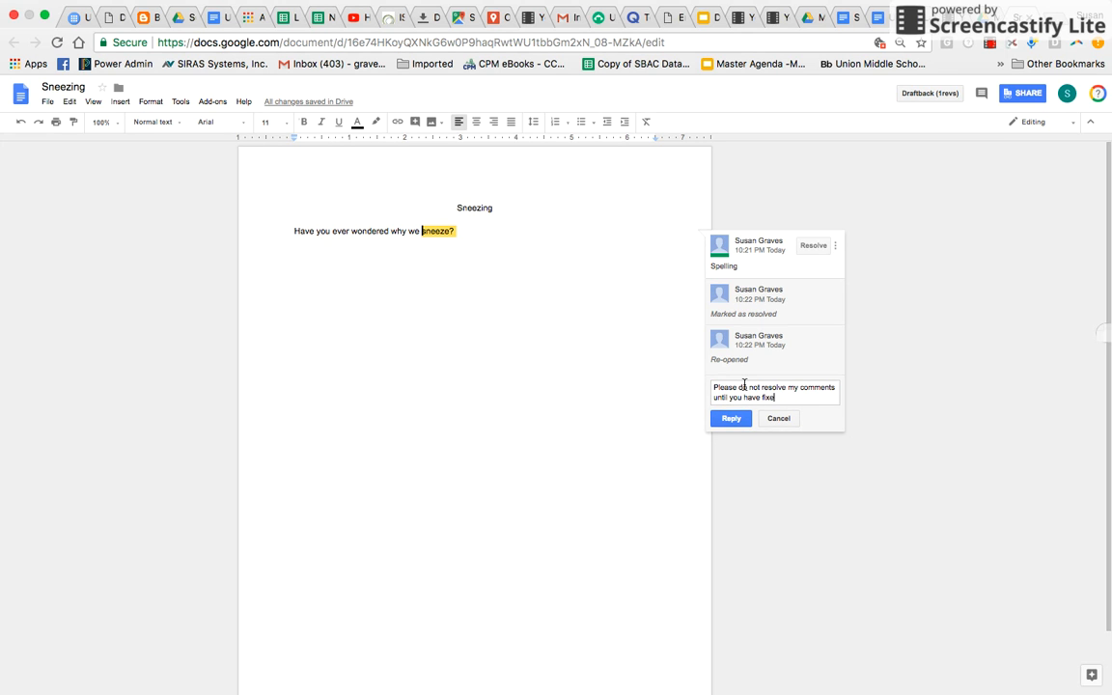
{"action": "type", "text": "d the problem"}
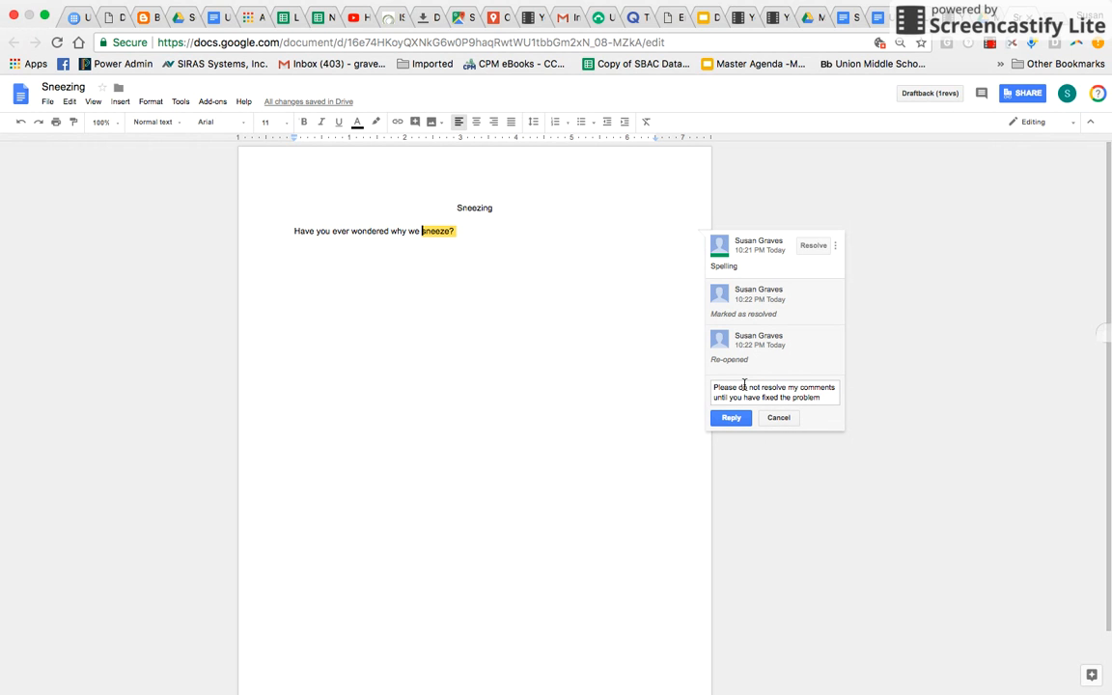
{"action": "type", "text": "."}
{"action": "left_click", "coordinate": [728, 419]}
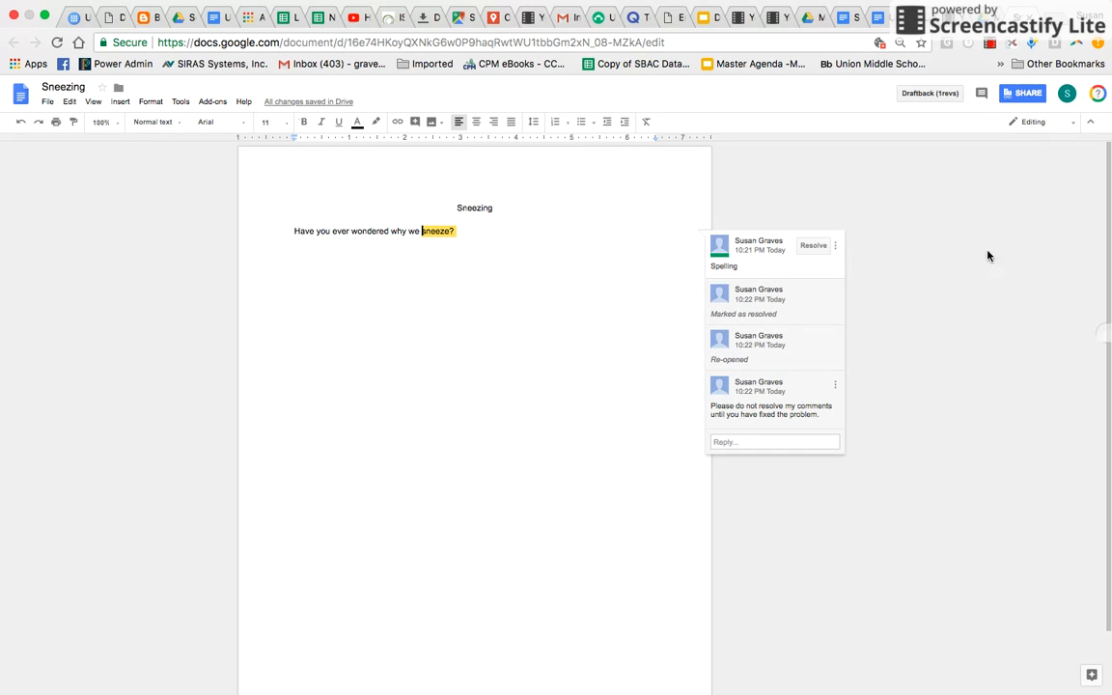
- Switch the document to Suggesting mode and suggest replacing "Have y" with "Did" at the start of the body line
{"action": "left_click", "coordinate": [1028, 124]}
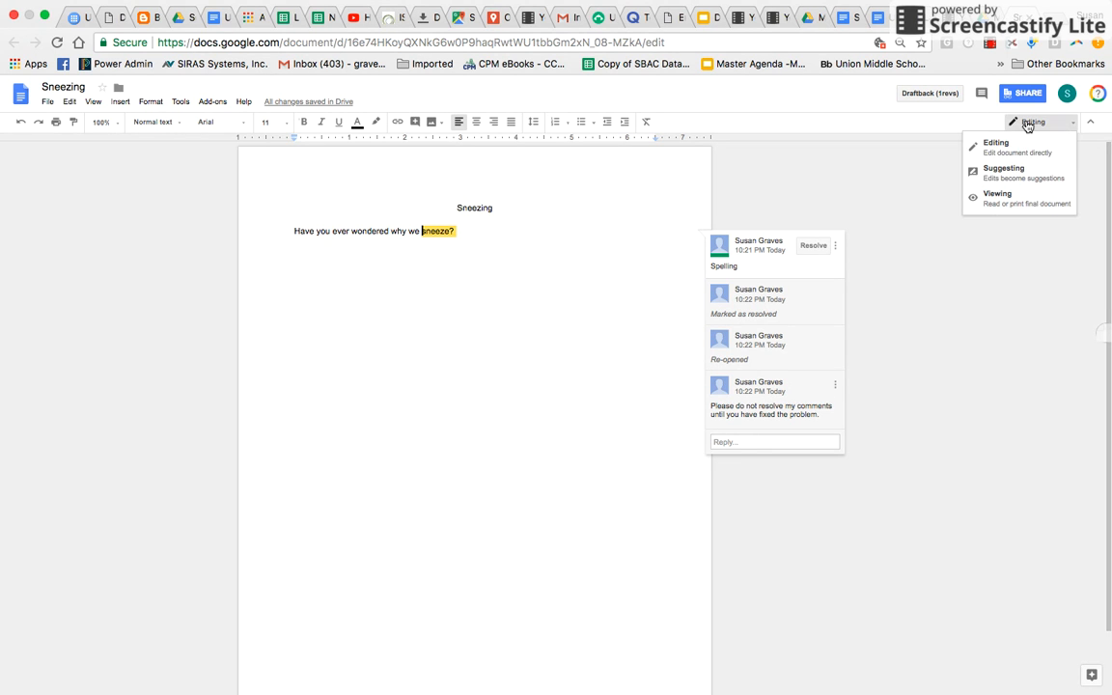
{"action": "left_click", "coordinate": [1007, 176]}
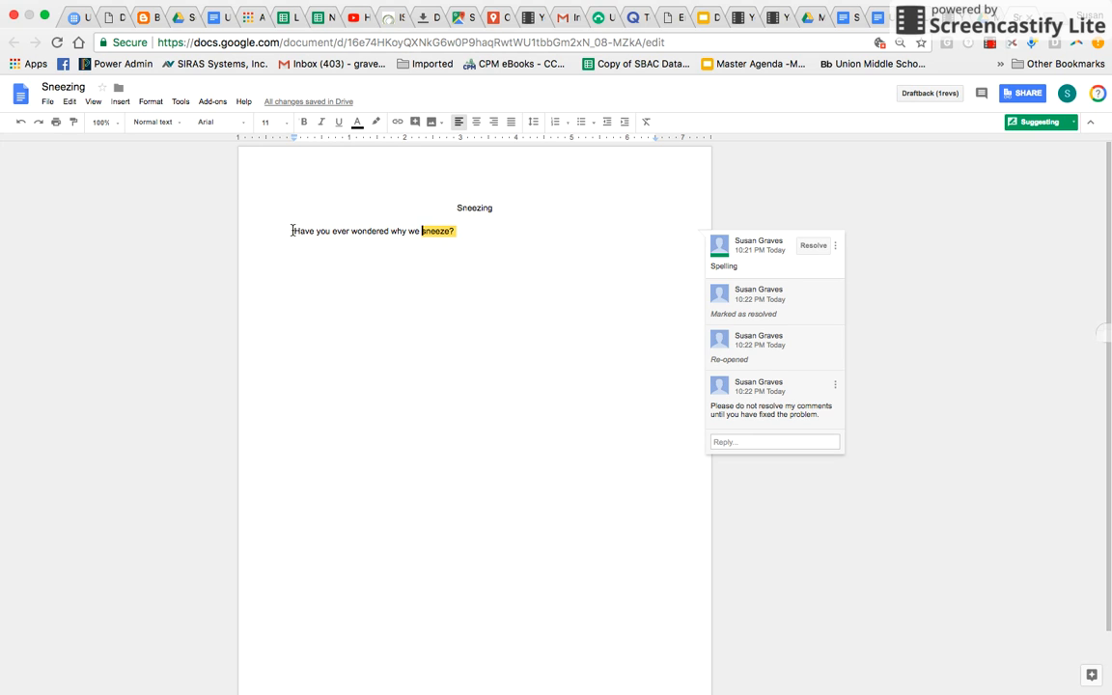
{"action": "left_click_drag", "start_coordinate": [292, 231], "coordinate": [306, 228]}
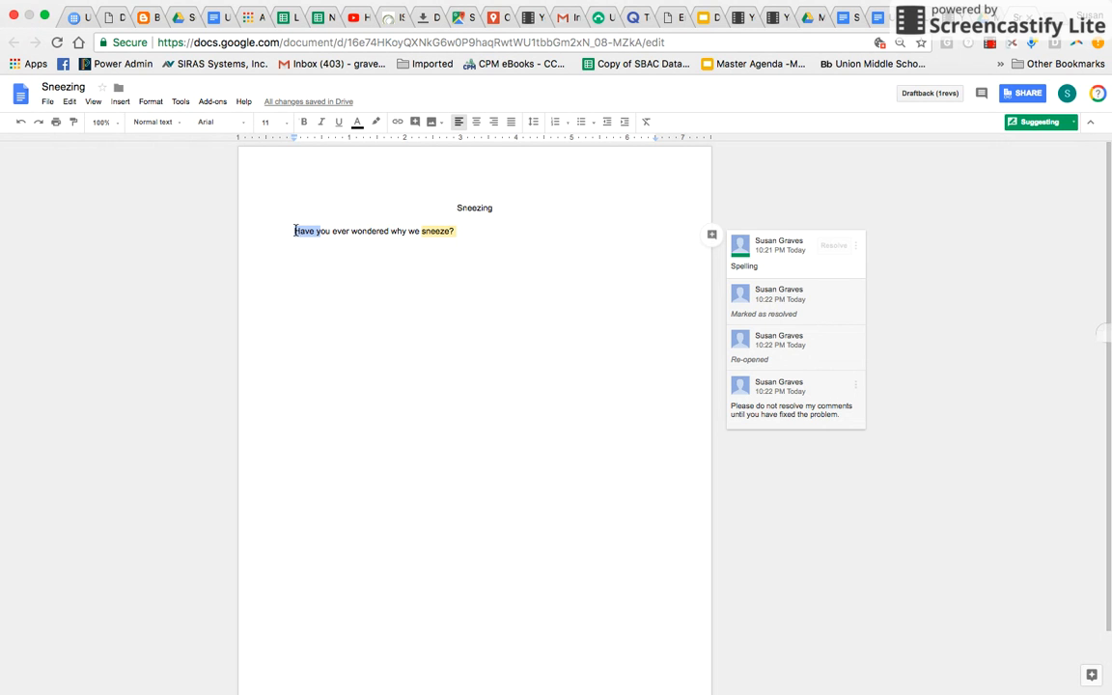
{"action": "type", "text": "Did"}
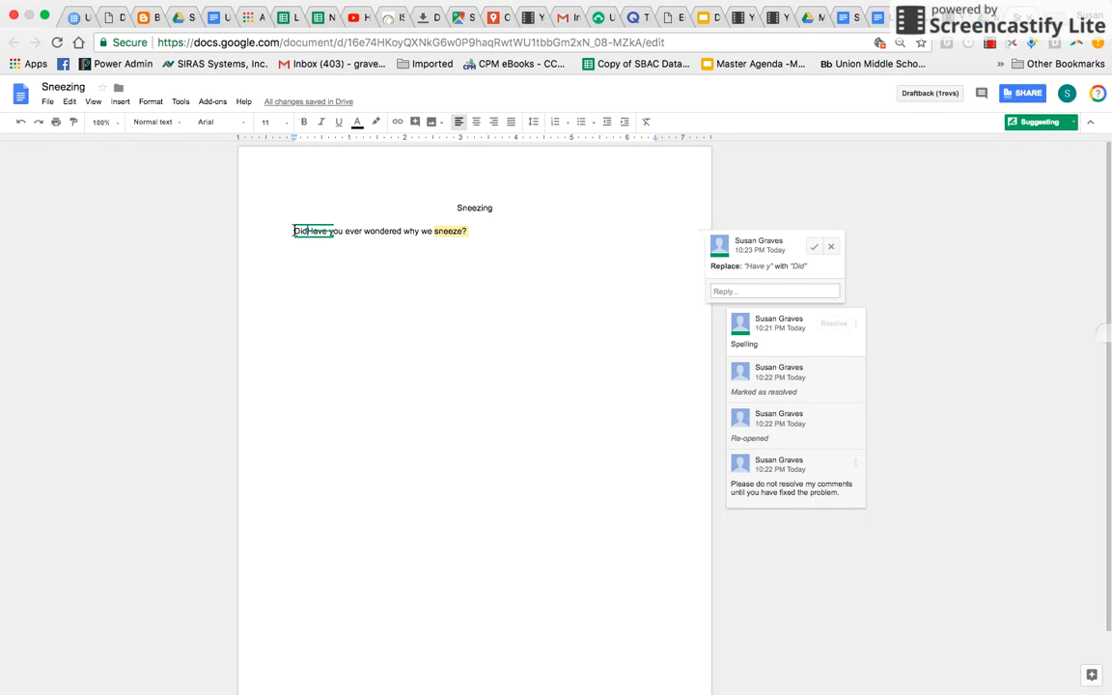
- Accept the "Did" replacement, and suggest and accept the missing space and "y" so the line begins "Did you"
{"action": "left_click", "coordinate": [813, 248]}
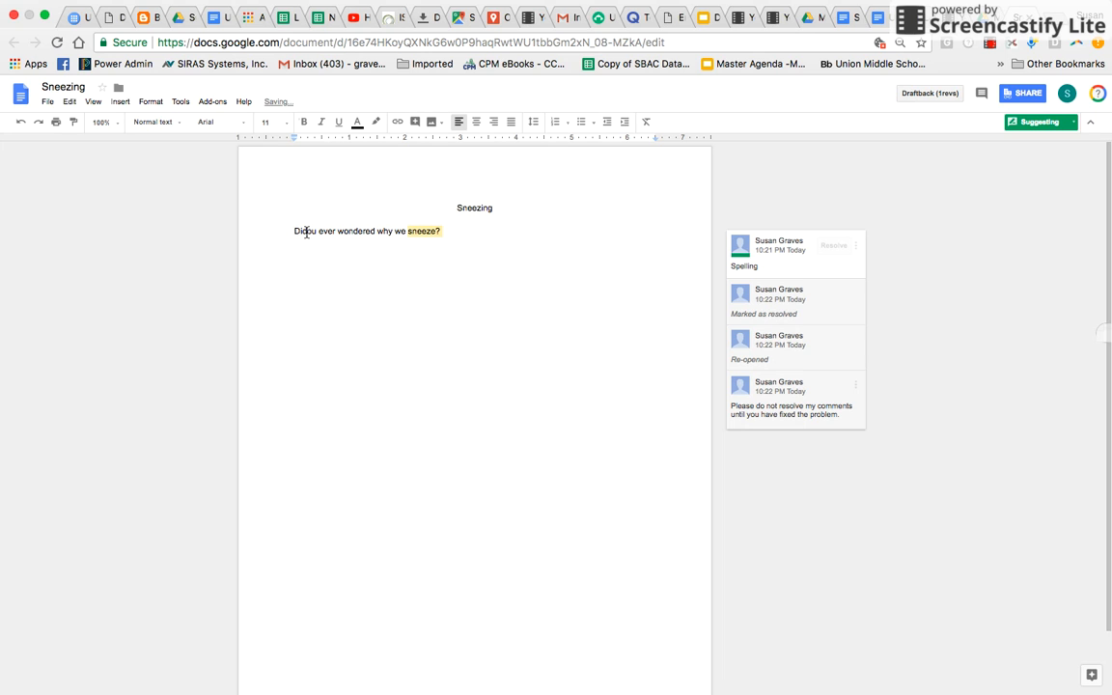
{"action": "type", "text": "y"}
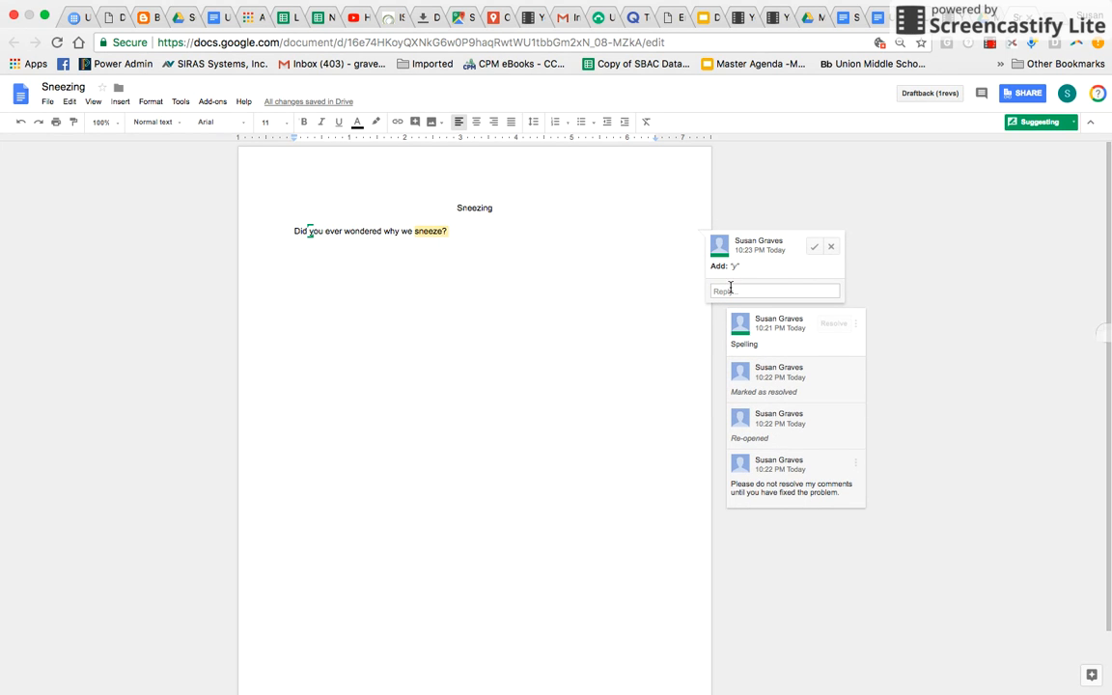
{"action": "left_click", "coordinate": [813, 250]}
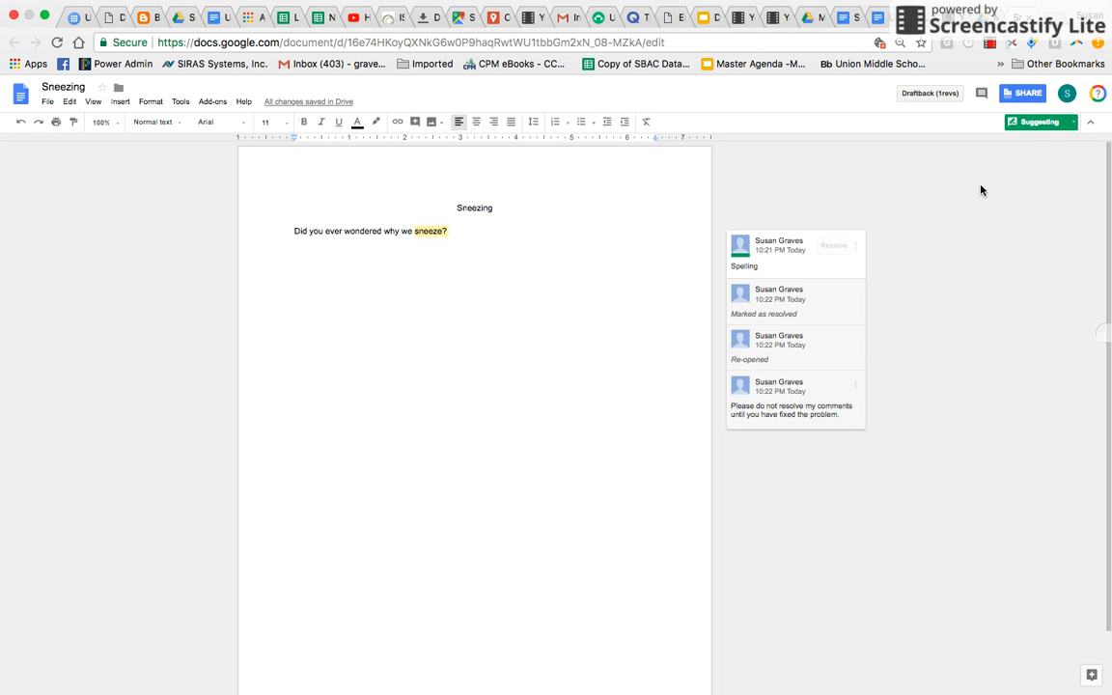
- Switch the document from Suggesting mode back to Editing mode
{"action": "left_click", "coordinate": [1038, 123]}
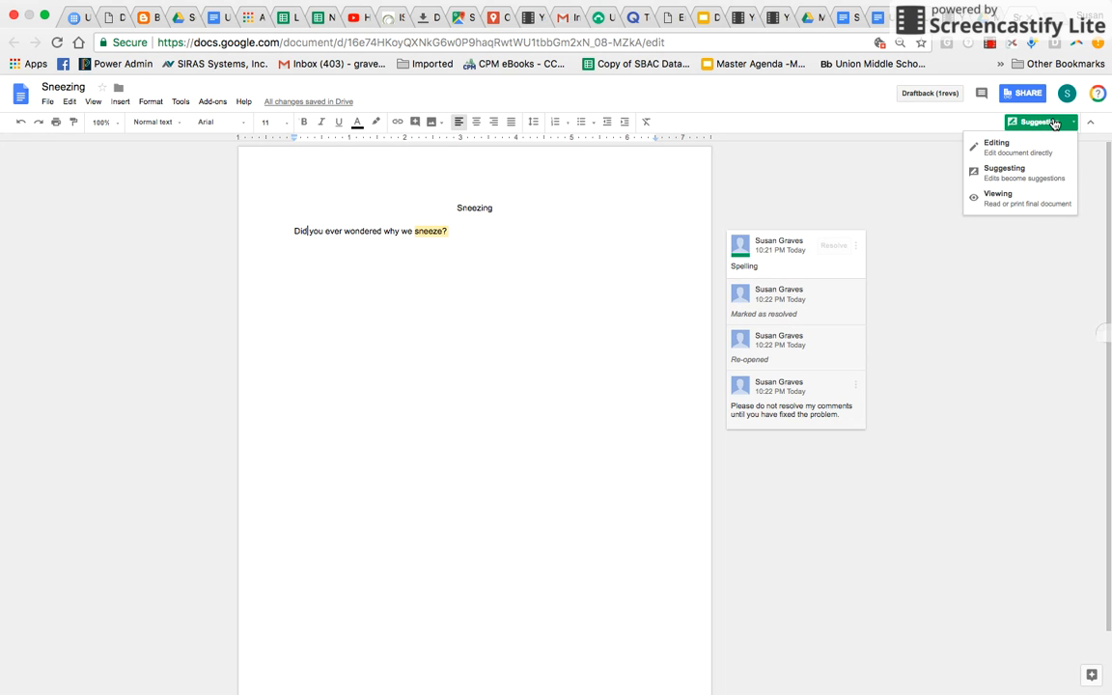
{"action": "left_click", "coordinate": [1016, 277]}
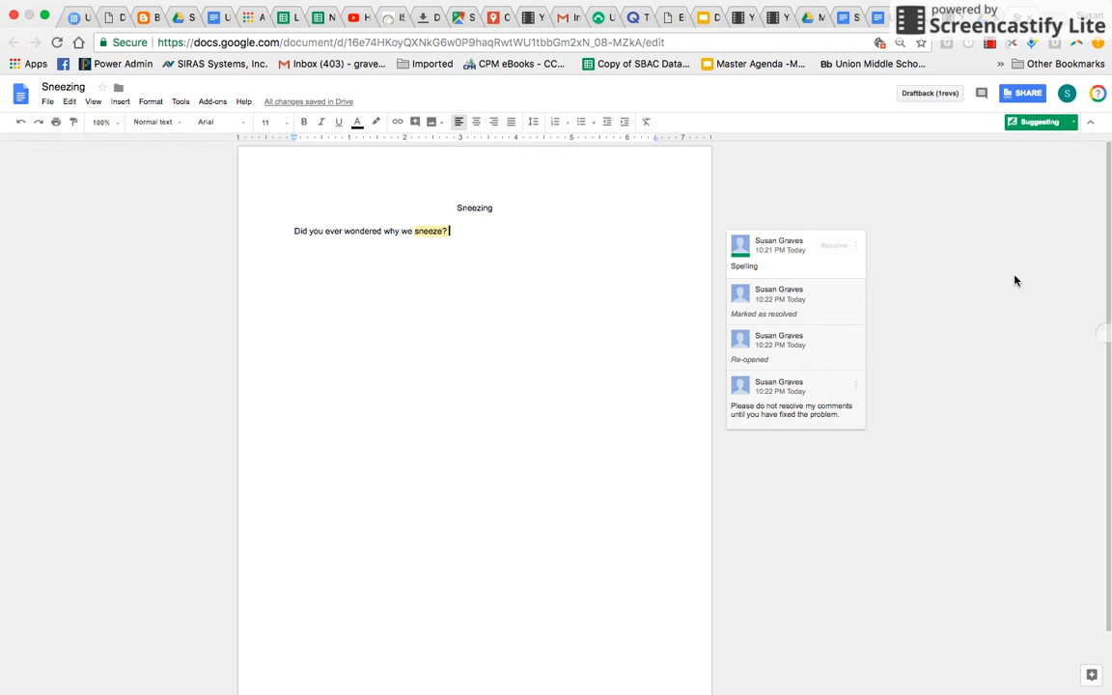
{"action": "left_click", "coordinate": [1072, 123]}
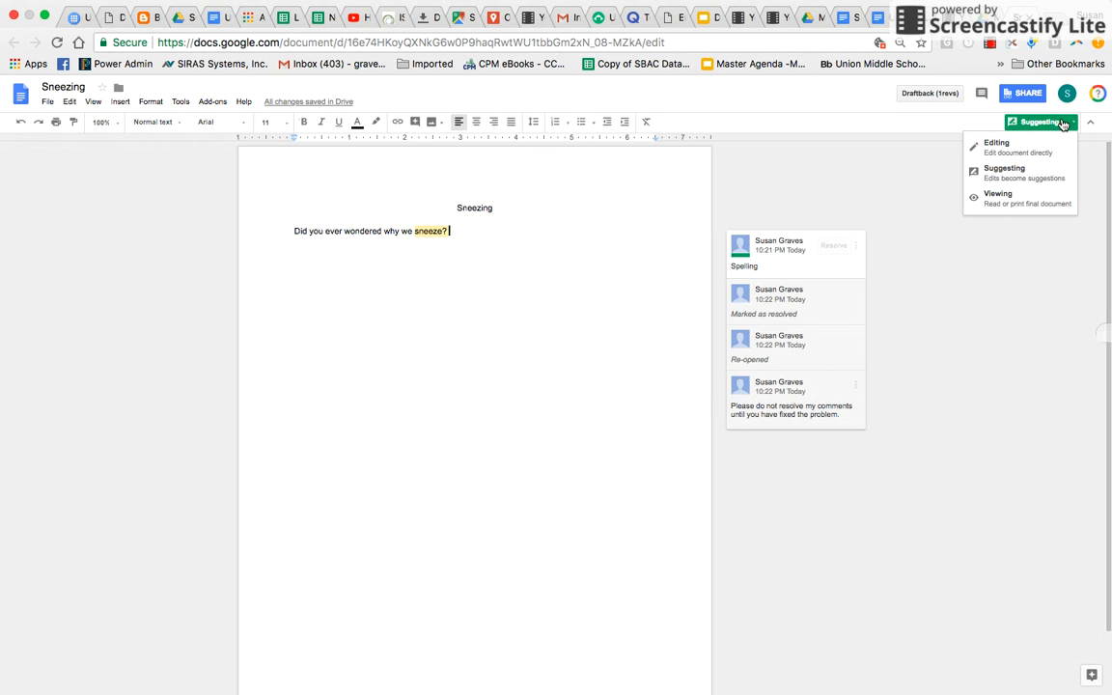
{"action": "left_click", "coordinate": [1003, 151]}
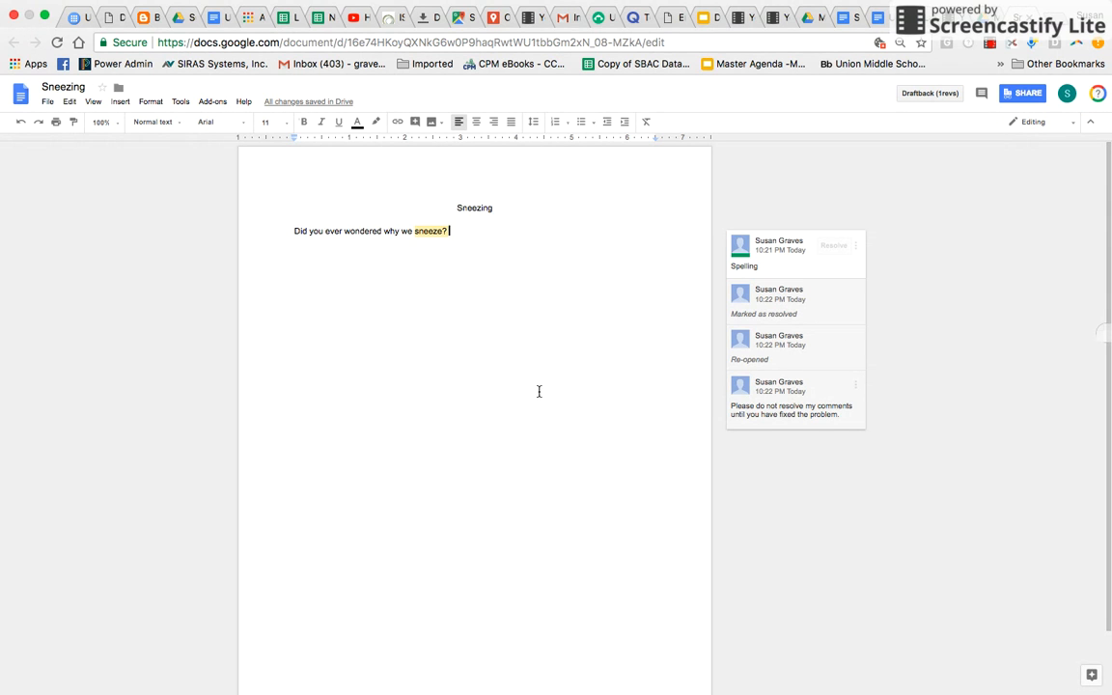